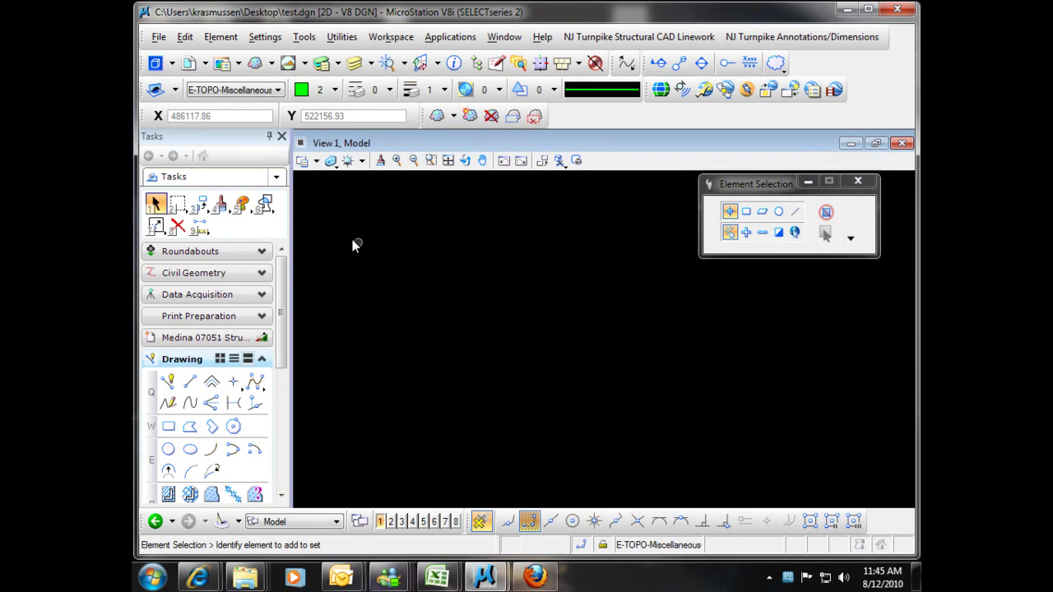
# Refresh View 1, restore and re-maximize it, and select Place SmartLine
pyautogui.click(380, 160)
pyautogui.doubleClick(393, 142)
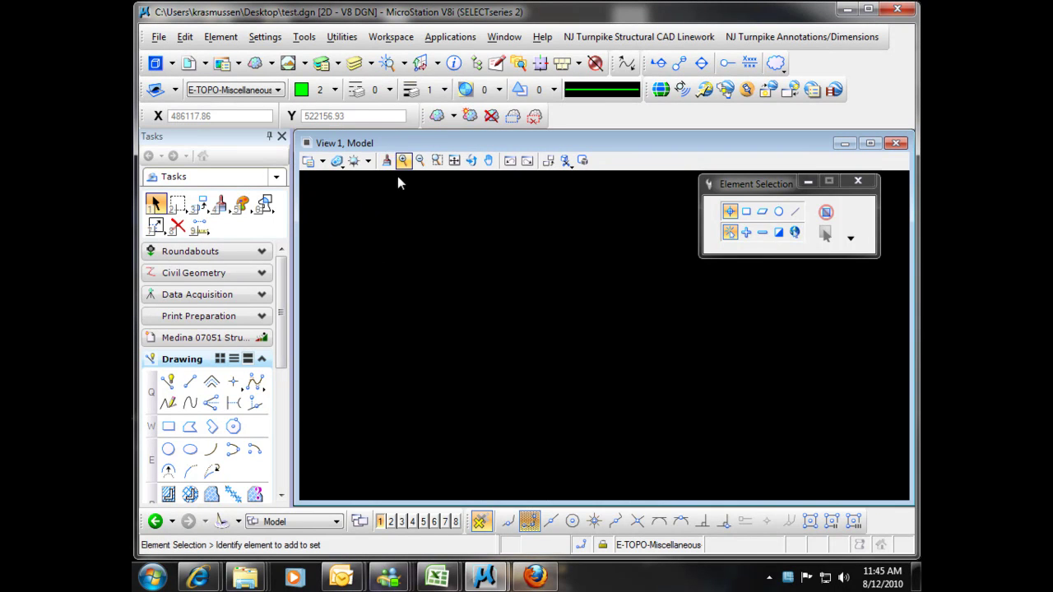
pyautogui.doubleClick(392, 144)
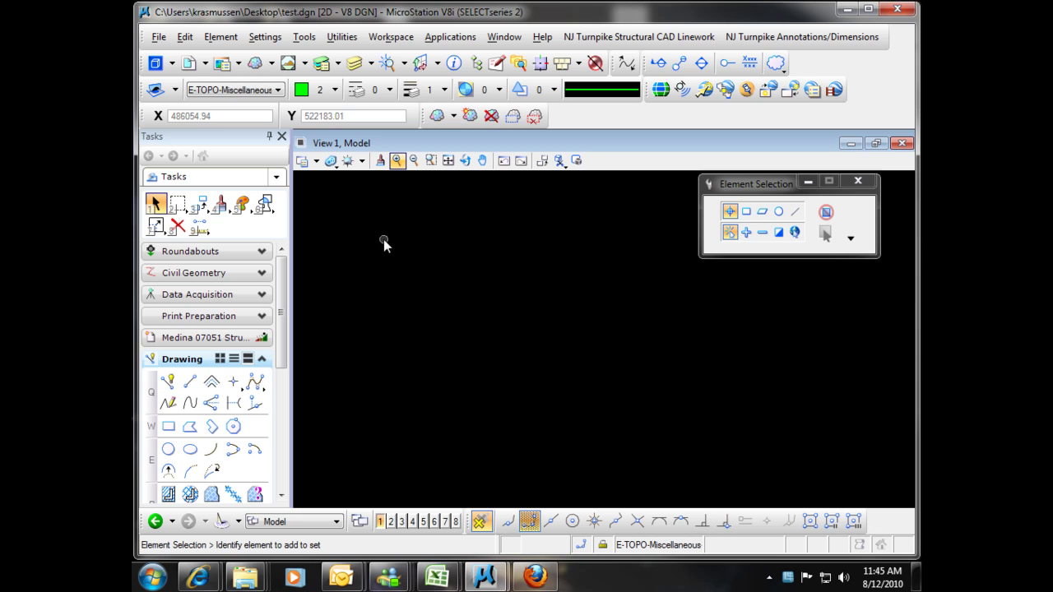
pyautogui.click(168, 381)
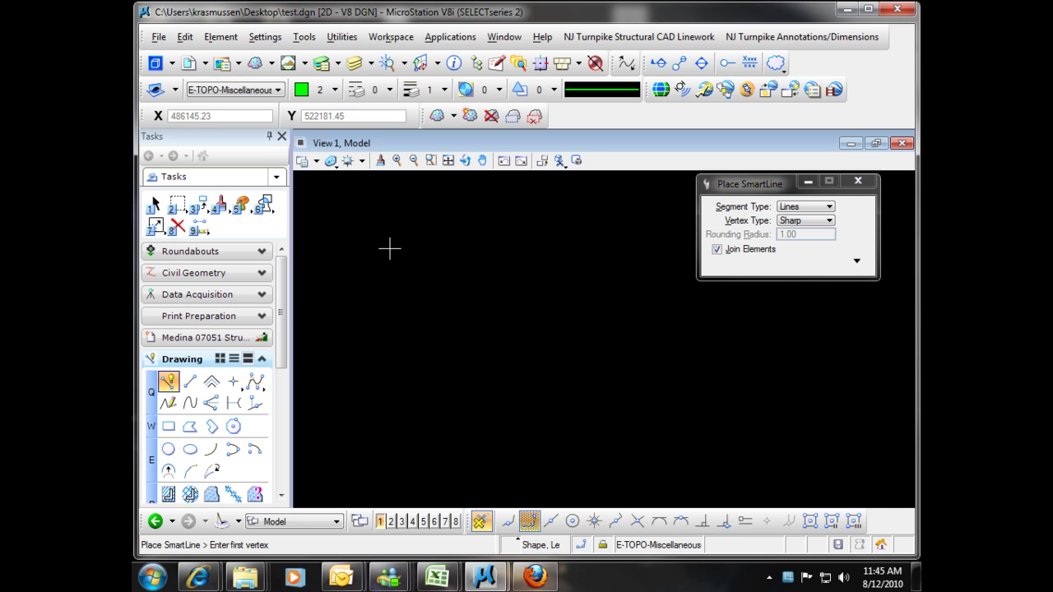
# Place five SmartLine vertices for a shape in the upper-left of the view
pyautogui.click(387, 244)
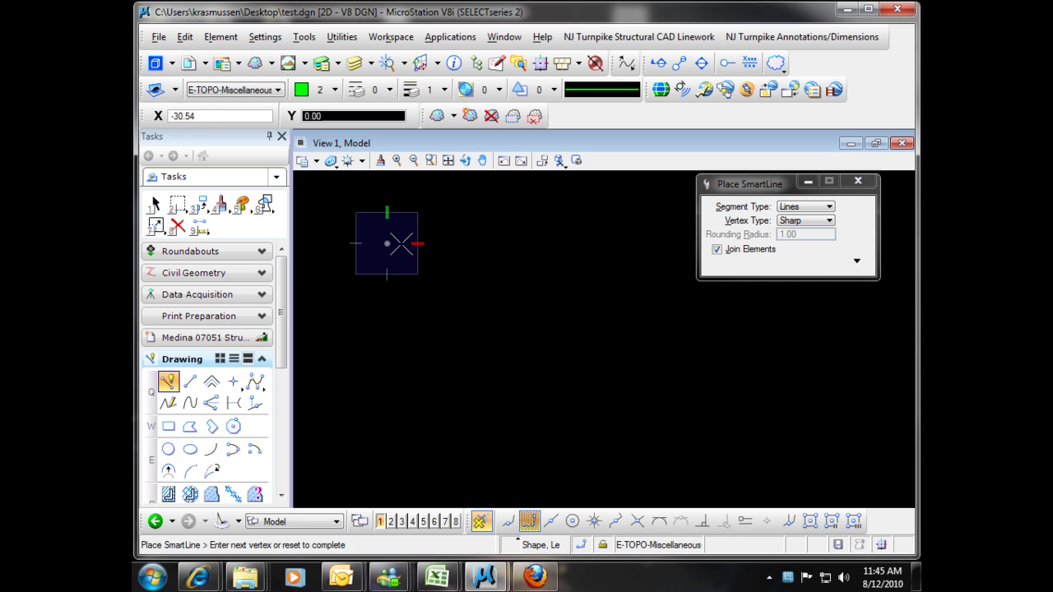
pyautogui.click(602, 243)
pyautogui.click(546, 404)
pyautogui.click(380, 380)
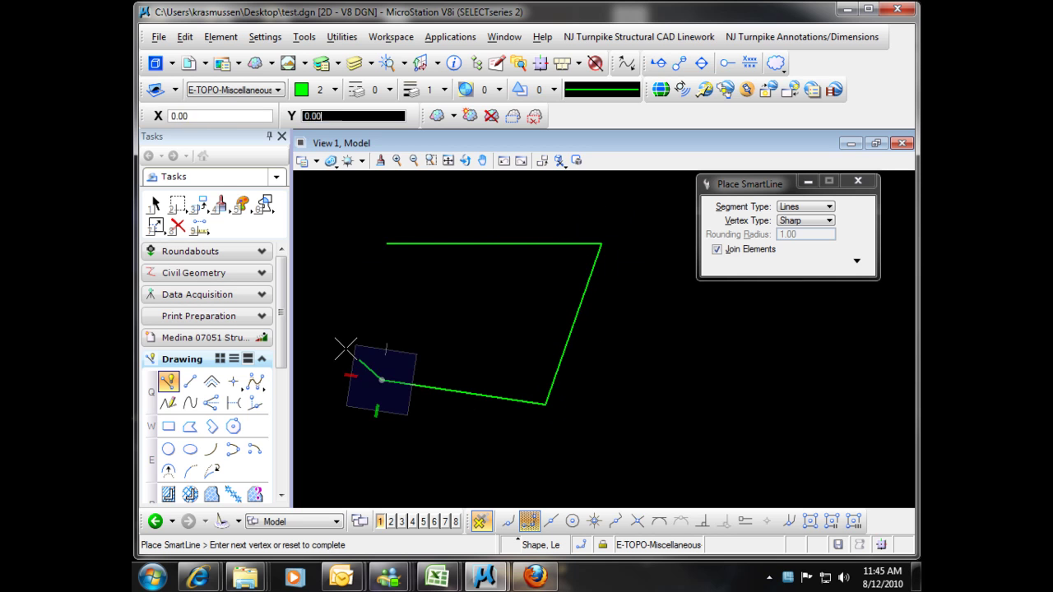
pyautogui.click(345, 307)
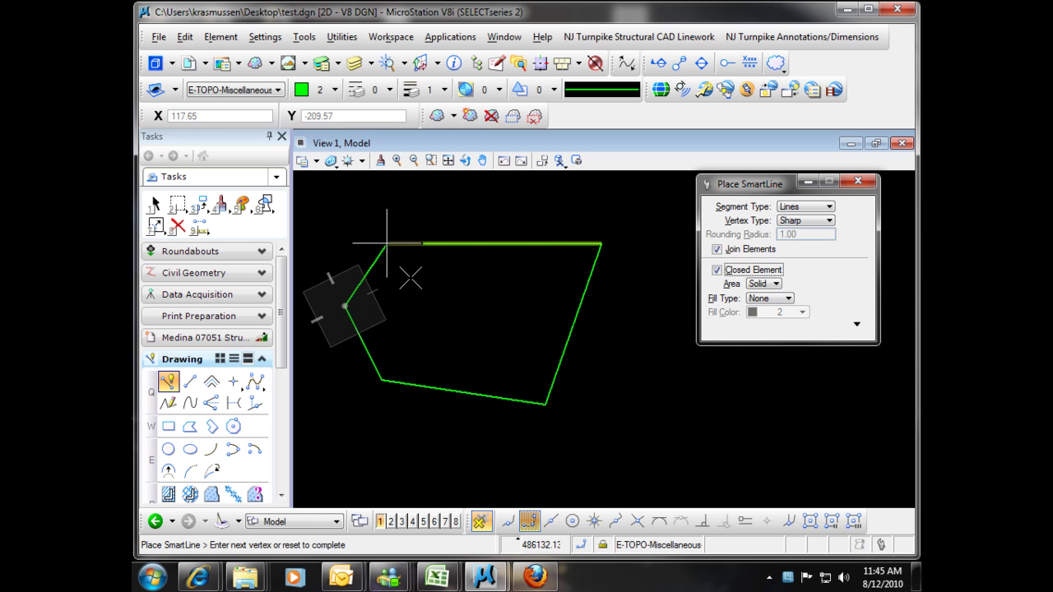
# Set an opaque fill in colour 7 (cyan) and close the shape on its first vertex
pyautogui.click(787, 299)
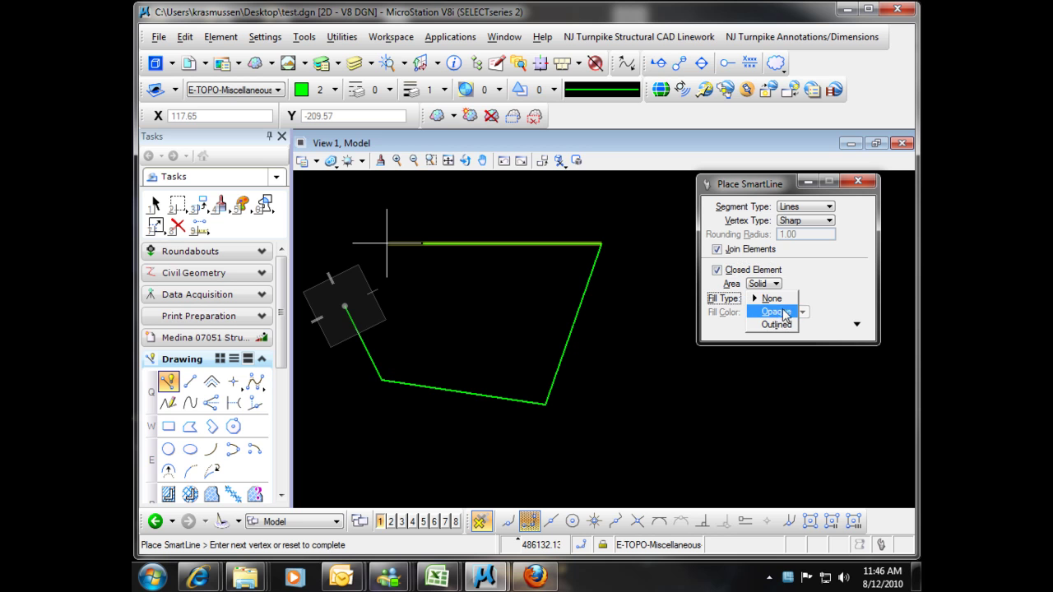
pyautogui.click(779, 316)
pyautogui.click(797, 313)
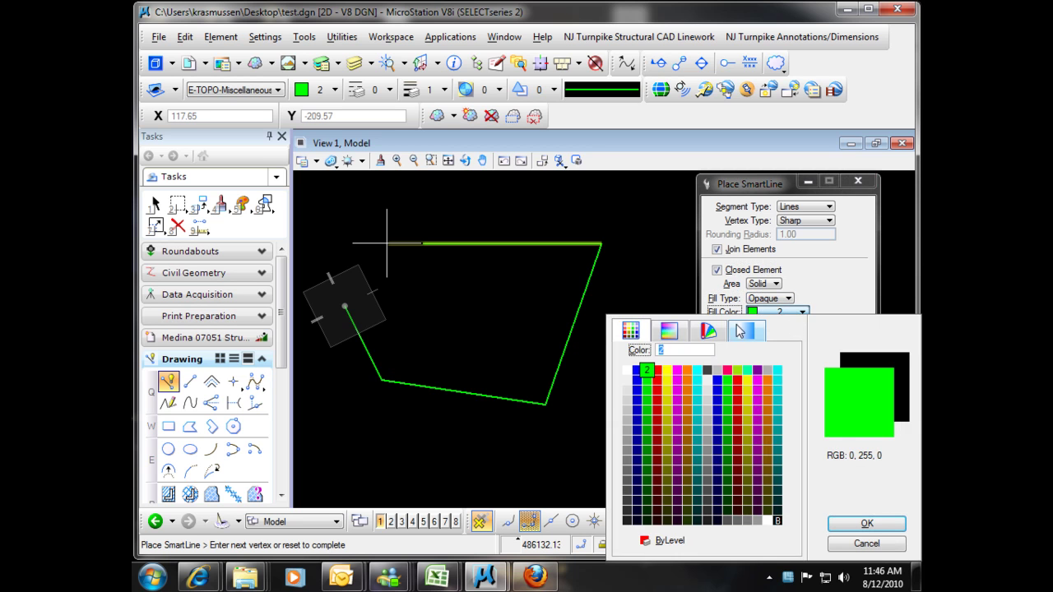
pyautogui.click(696, 373)
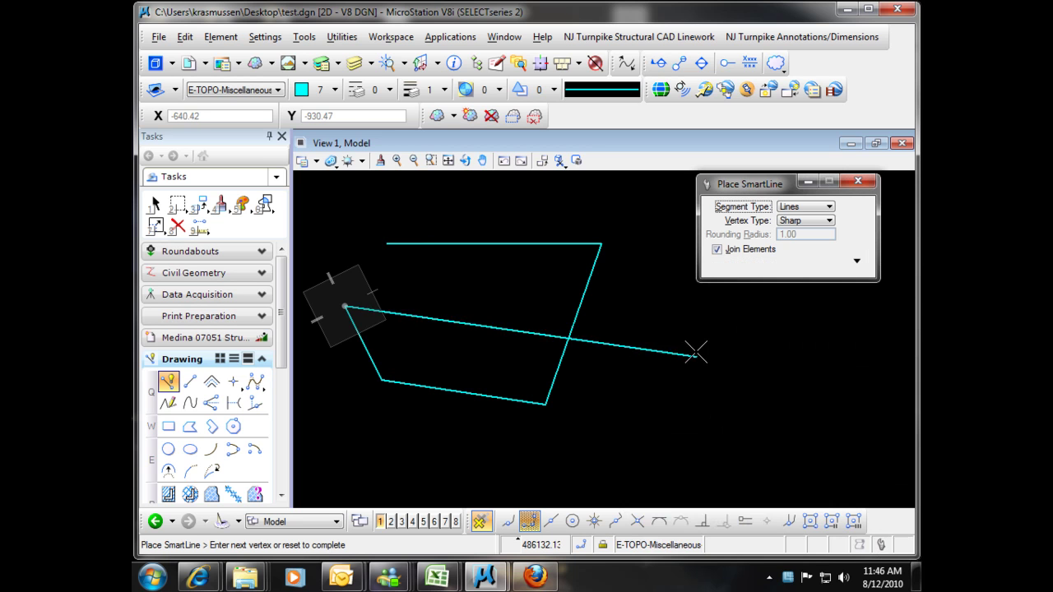
pyautogui.click(386, 243)
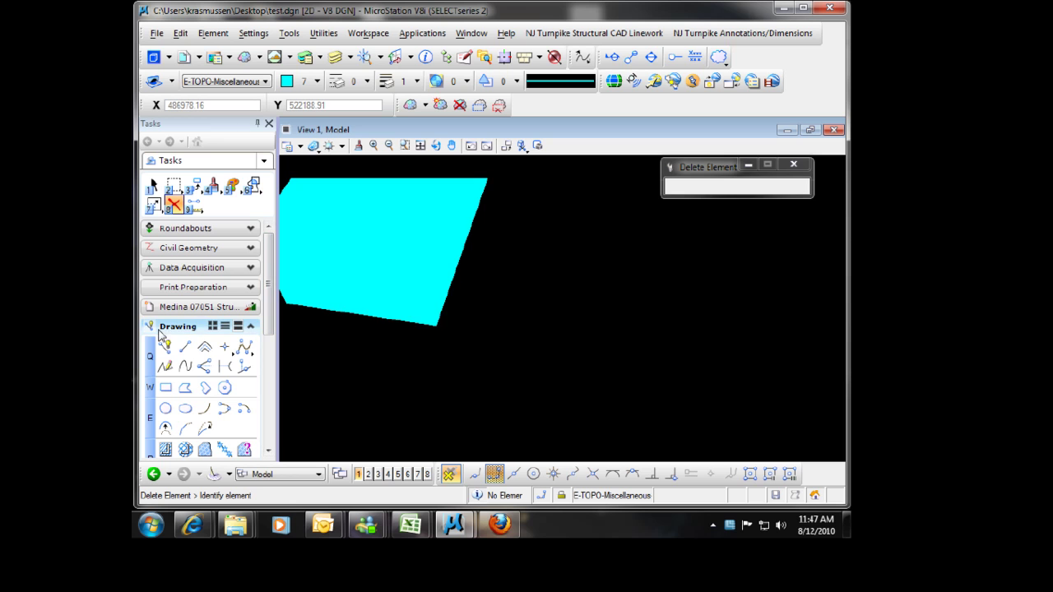
# Draw a closed four-vertex diamond outline to the right of the filled shape
pyautogui.click(164, 346)
pyautogui.click(506, 337)
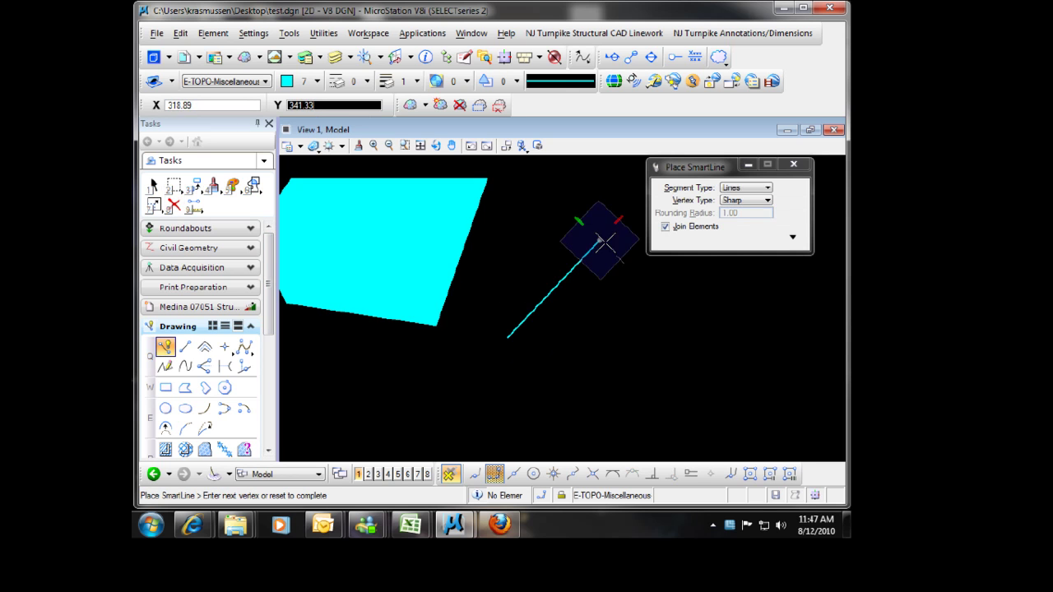
pyautogui.click(599, 241)
pyautogui.click(715, 324)
pyautogui.click(617, 429)
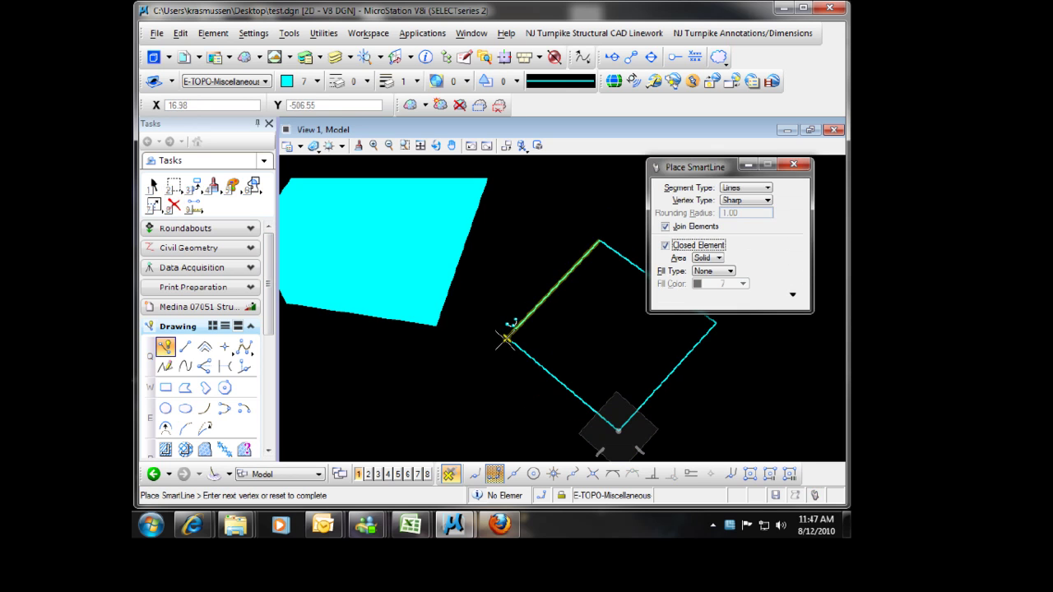
pyautogui.click(507, 337)
pyautogui.moveTo(533, 331); pyautogui.dragTo(471, 294, button='middle')
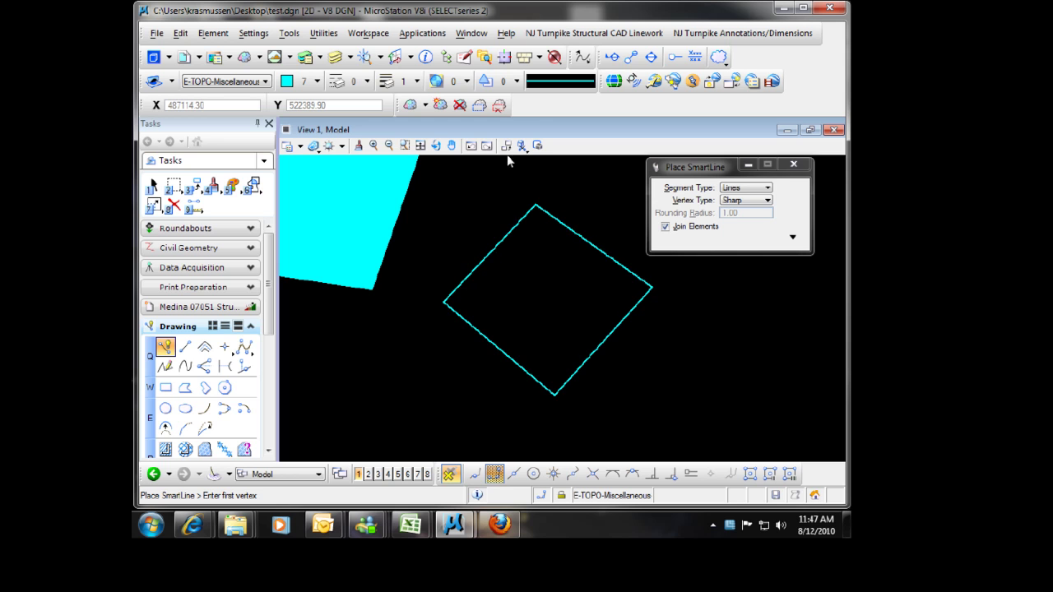
# Change the diamond's fill from No Fill to colour 52 through Element Information
pyautogui.click(427, 56)
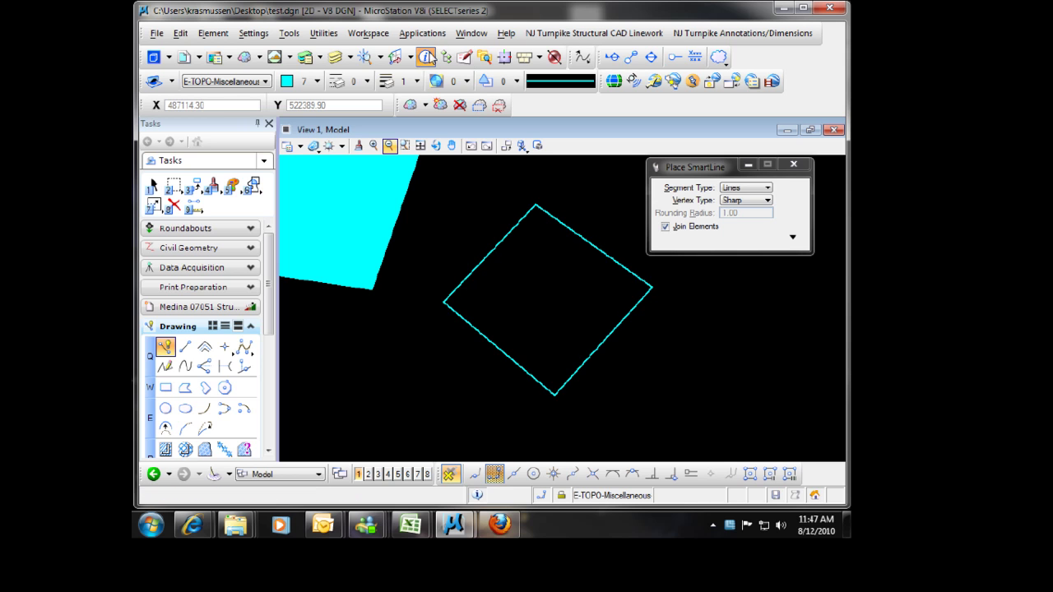
pyautogui.click(505, 226)
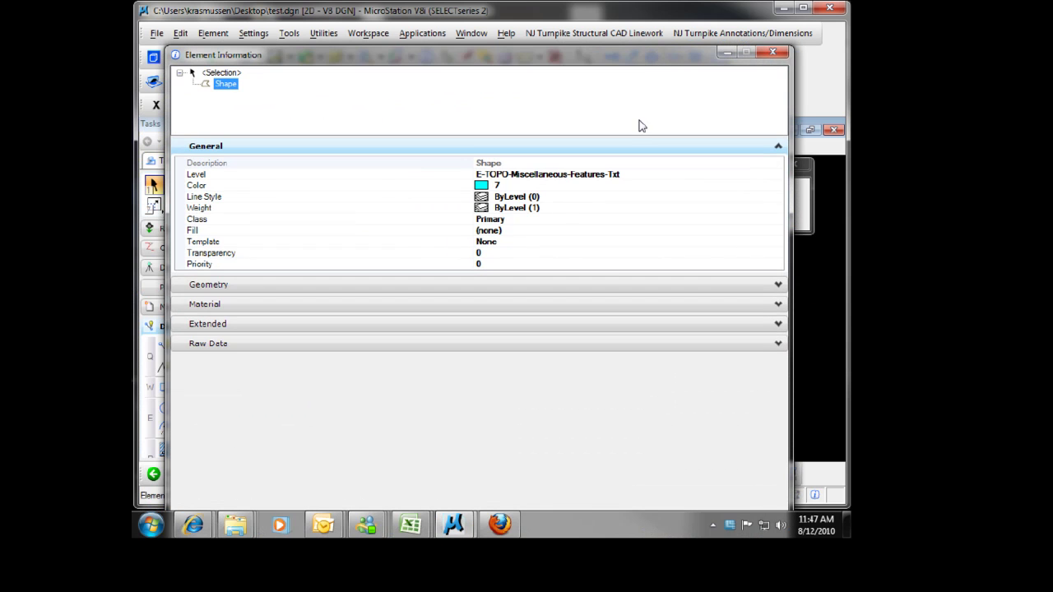
pyautogui.click(503, 232)
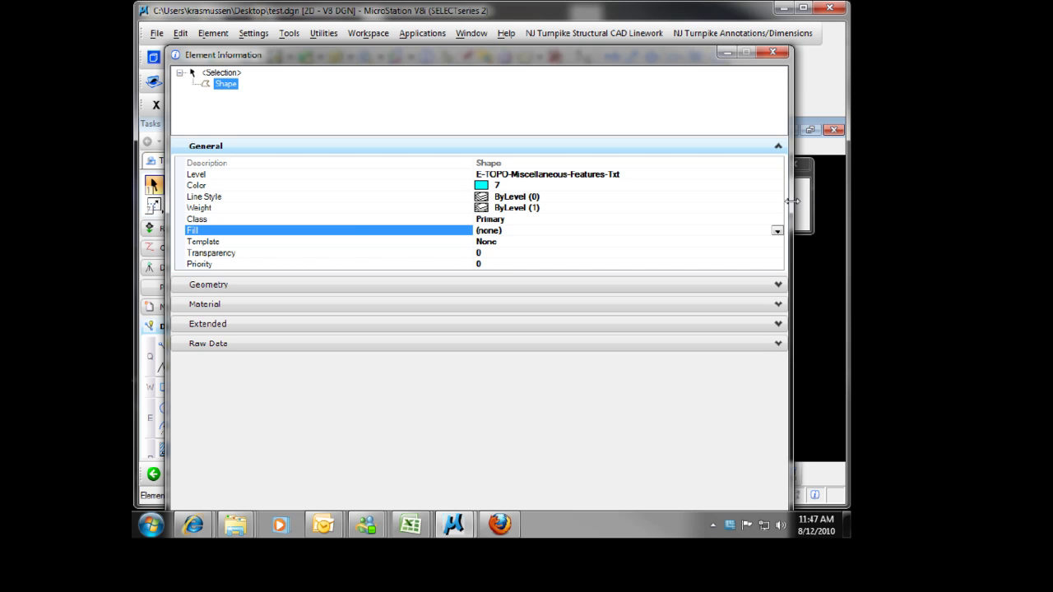
pyautogui.moveTo(792, 201); pyautogui.dragTo(451, 199)
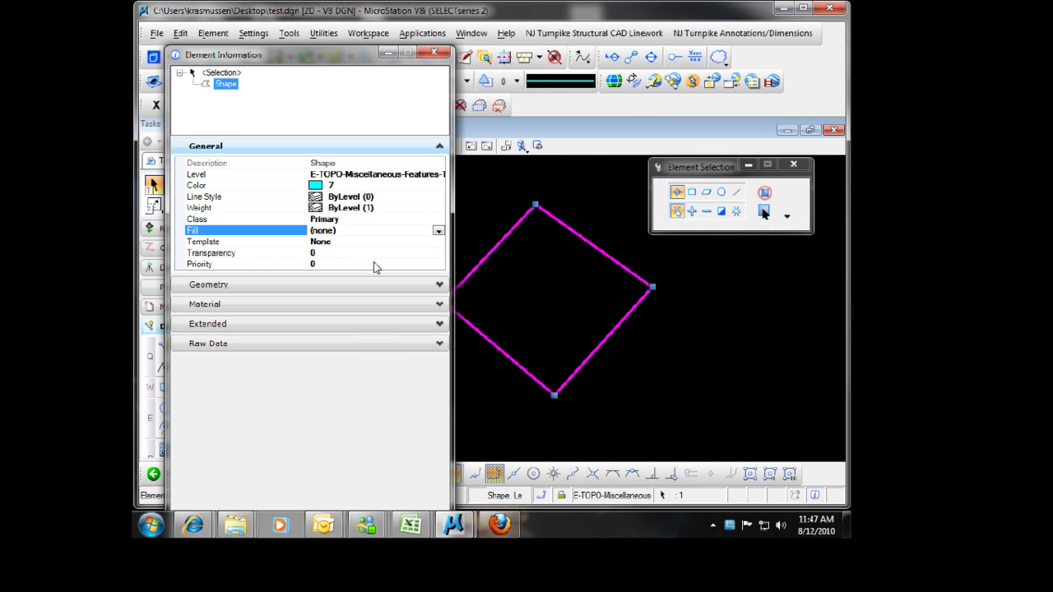
pyautogui.click(439, 232)
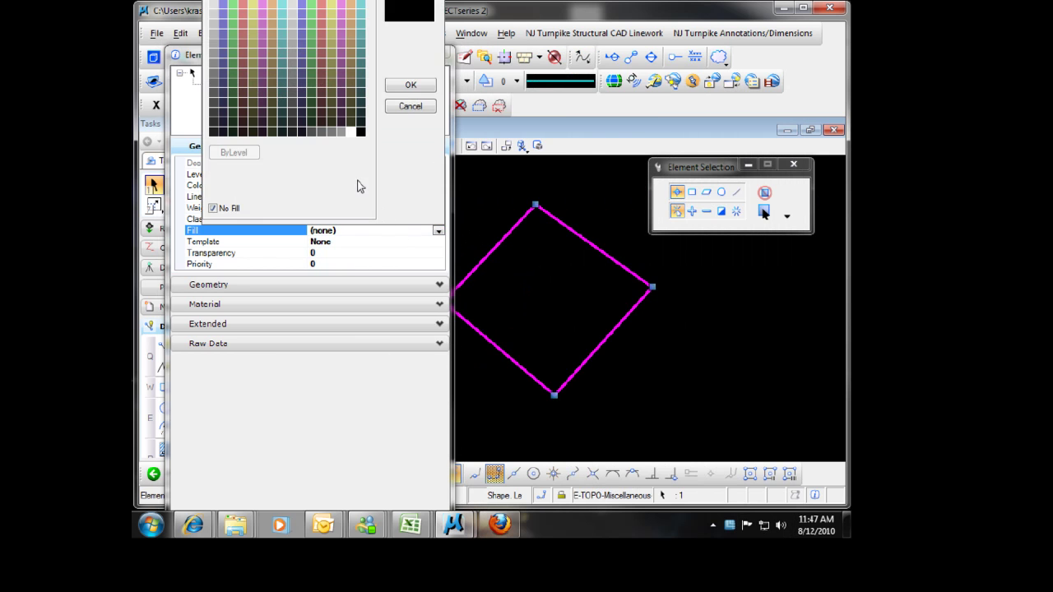
pyautogui.click(212, 209)
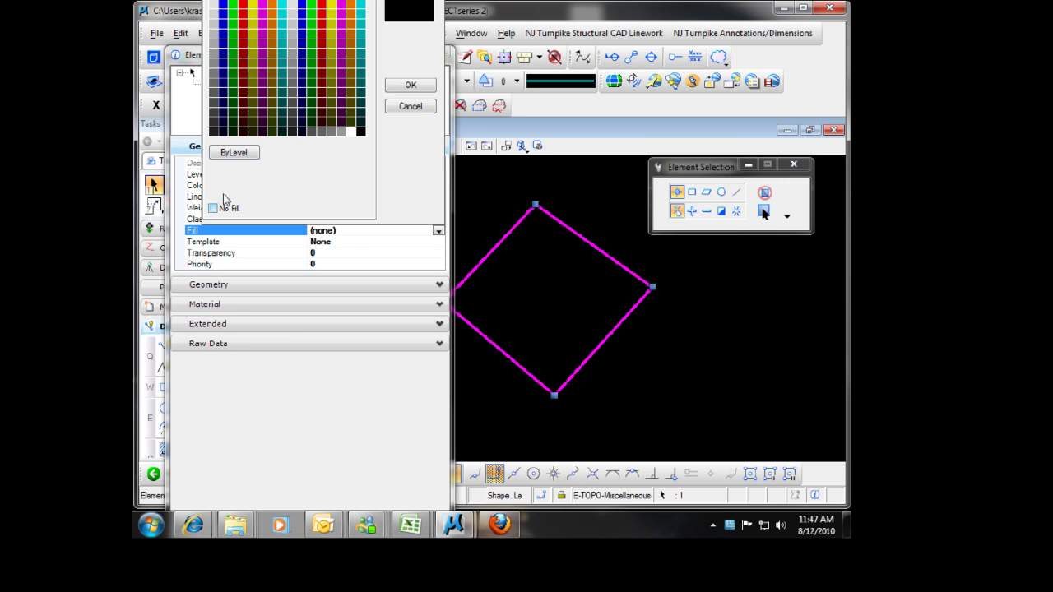
pyautogui.click(255, 15)
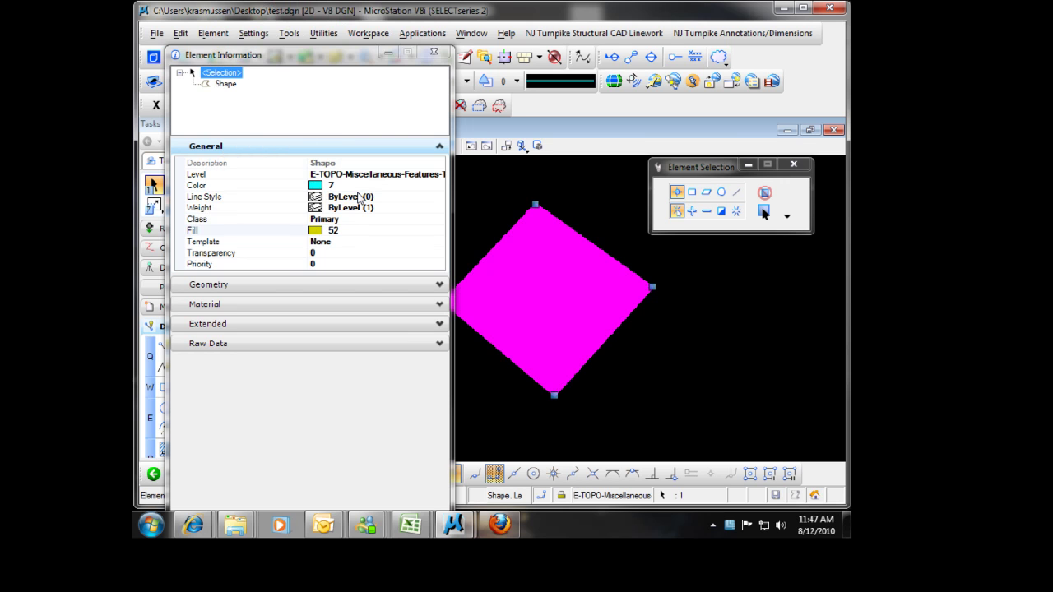
pyautogui.click(476, 202)
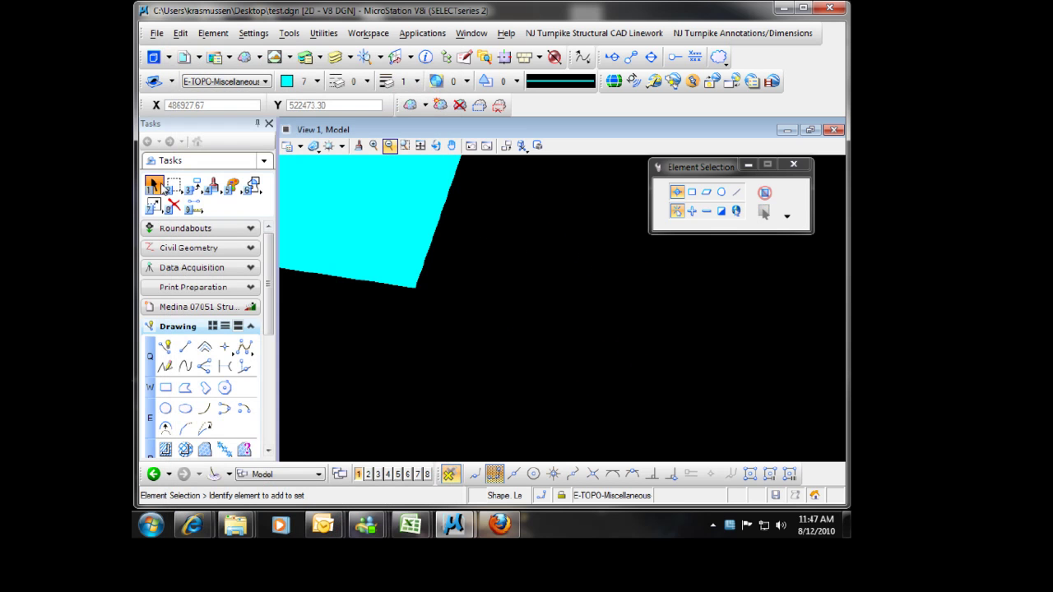
# Draw a closed, unfilled four-sided SmartLine outline below and right of the filled shape
pyautogui.click(165, 348)
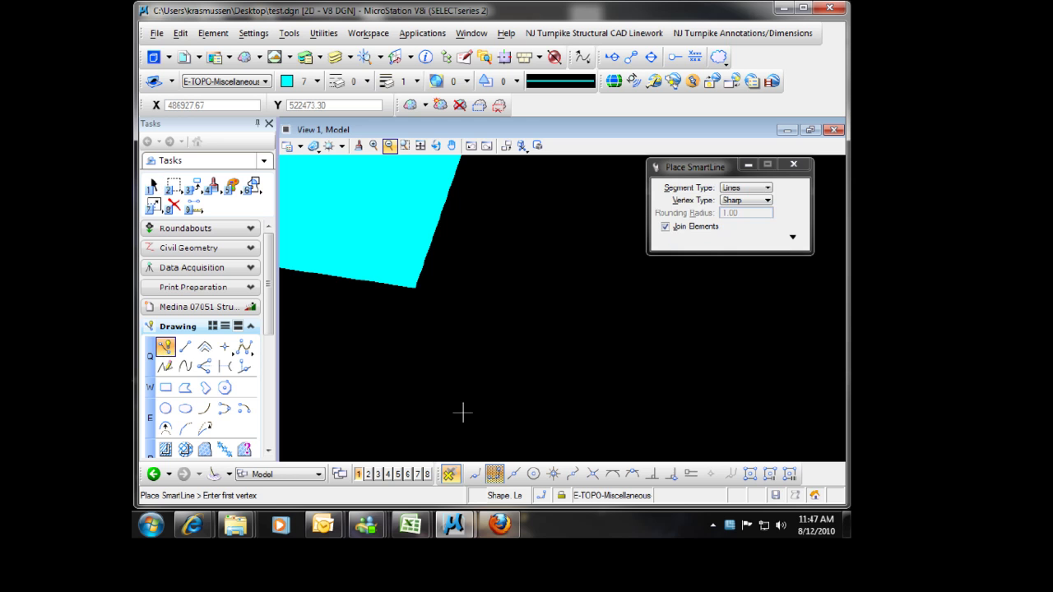
pyautogui.click(427, 389)
pyautogui.click(527, 244)
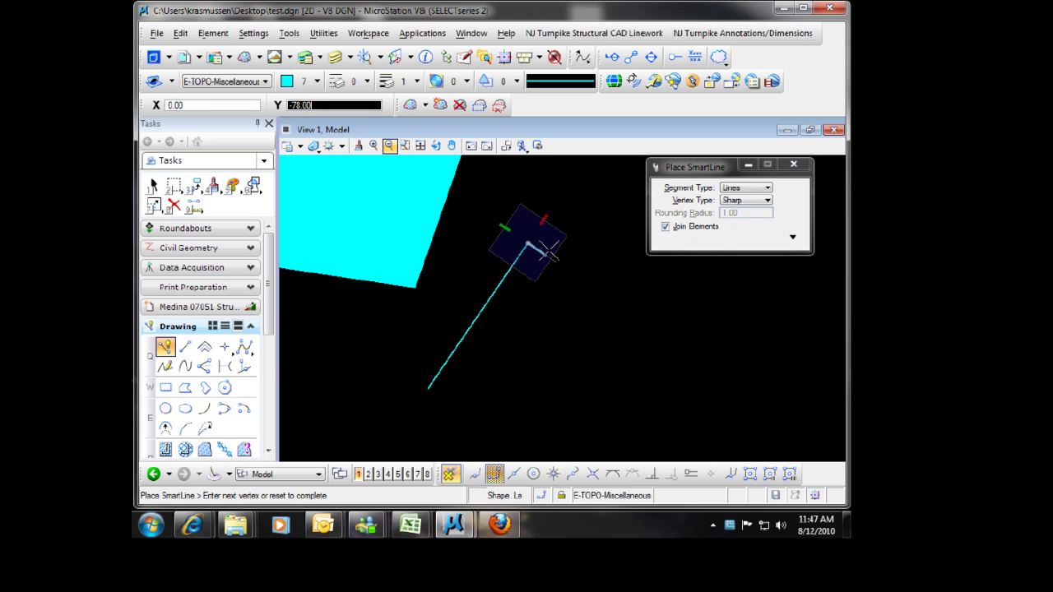
pyautogui.click(622, 287)
pyautogui.click(582, 408)
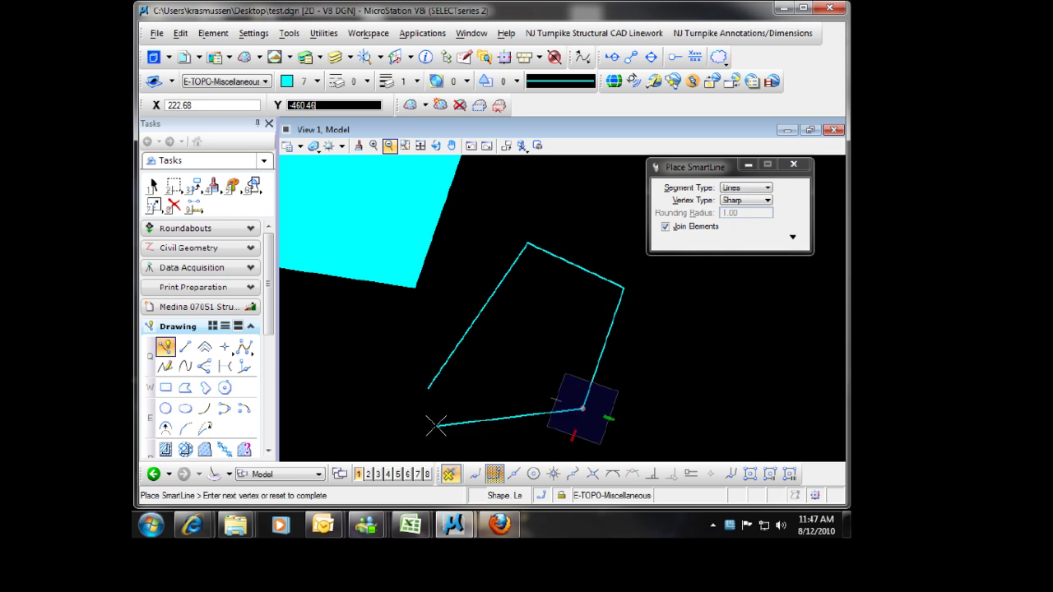
pyautogui.click(394, 433)
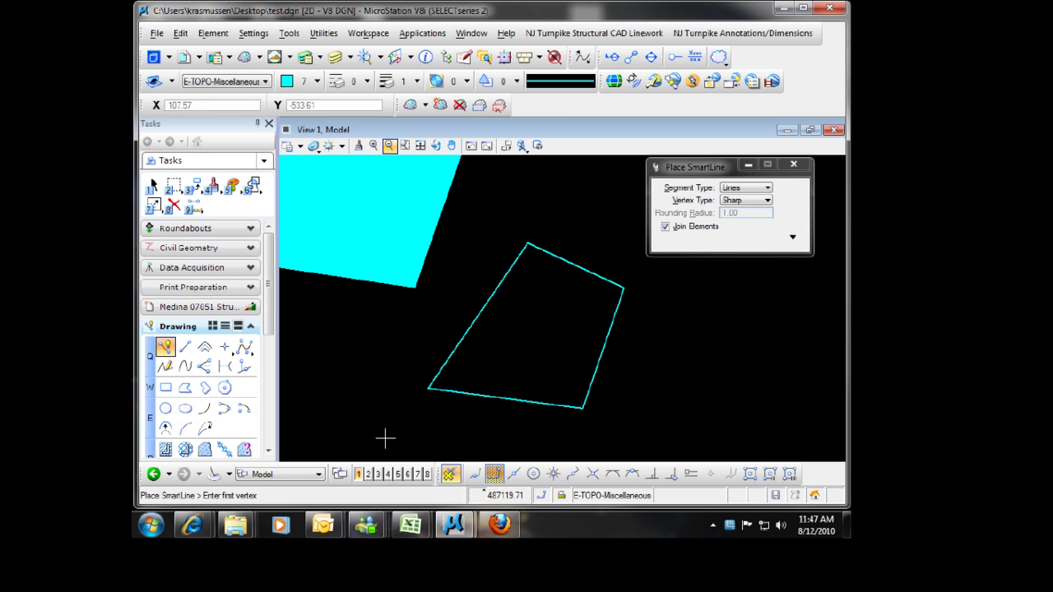
# Set up Create Region from an enclosed area with an opaque red fill (colour 3)
pyautogui.click(254, 184)
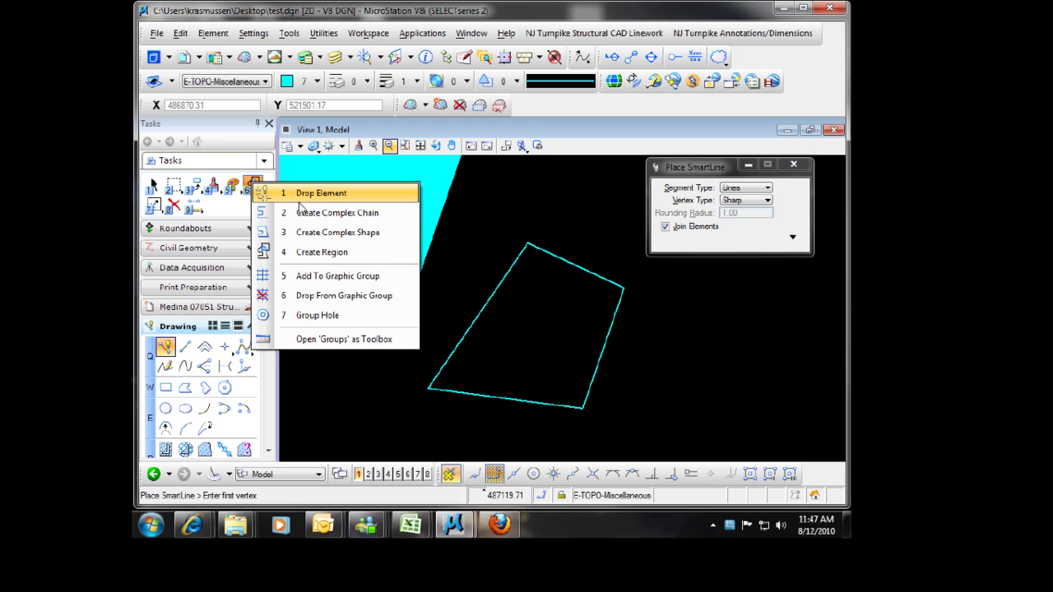
pyautogui.click(333, 194)
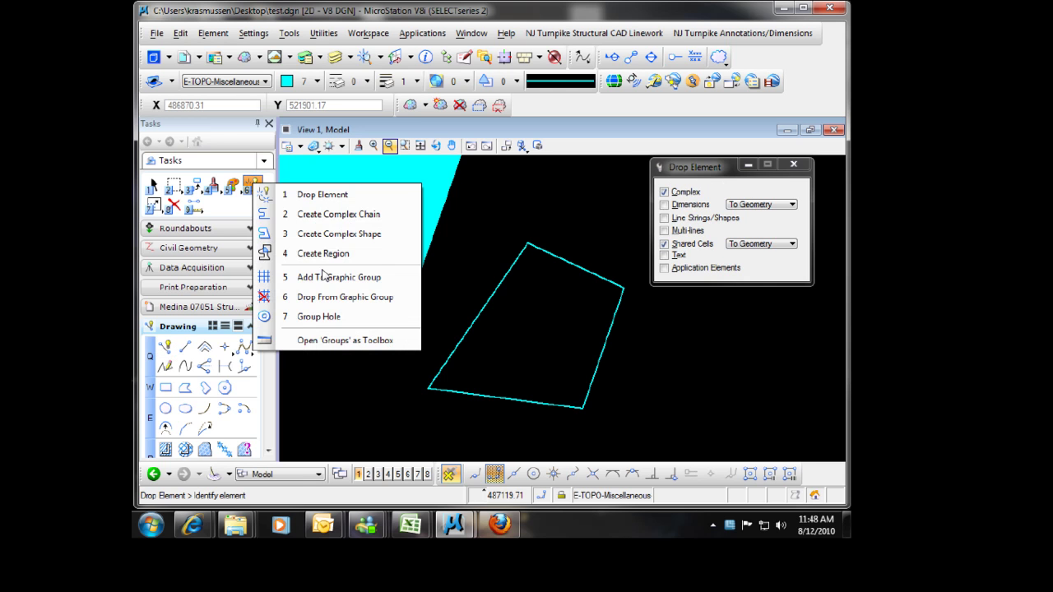
pyautogui.click(316, 253)
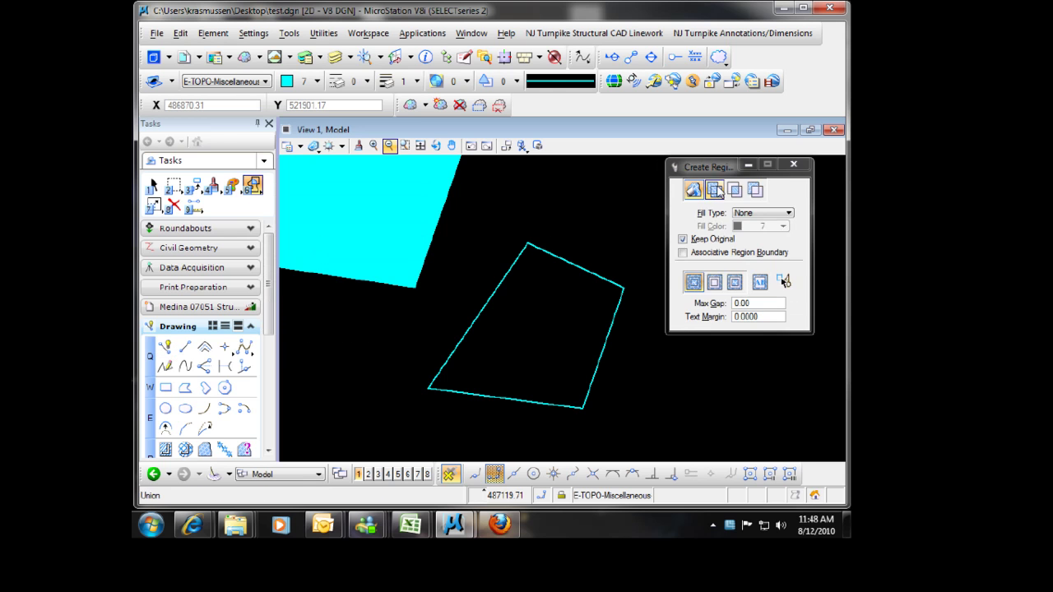
pyautogui.click(759, 215)
pyautogui.click(763, 224)
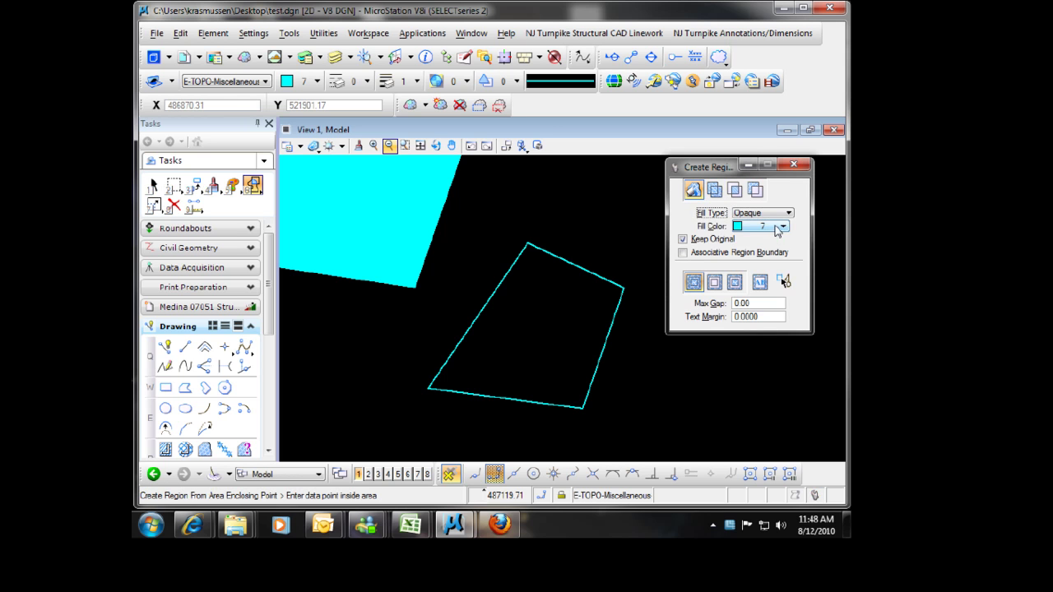
pyautogui.click(780, 228)
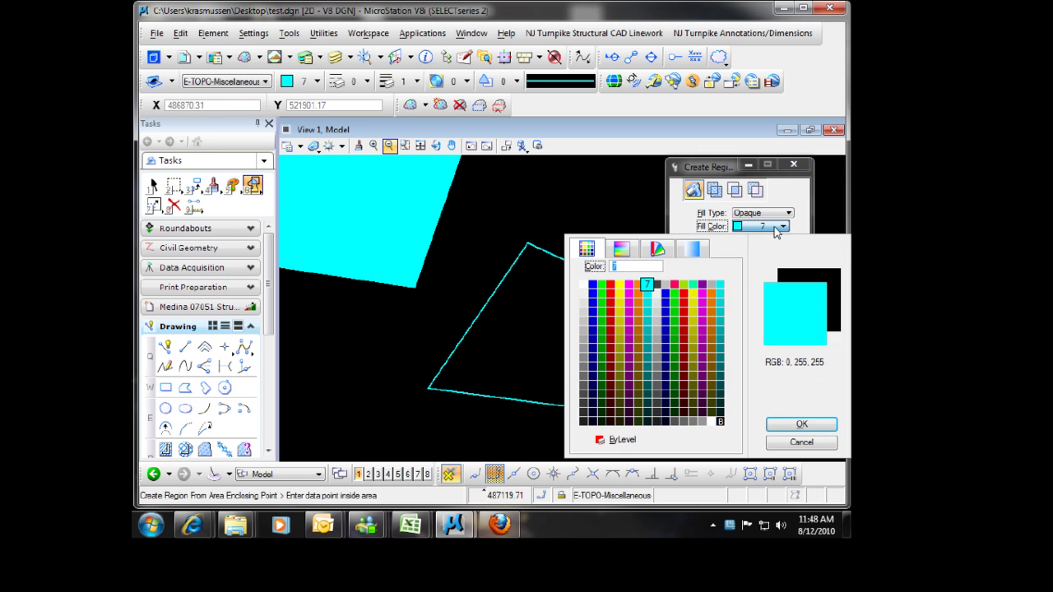
pyautogui.click(610, 286)
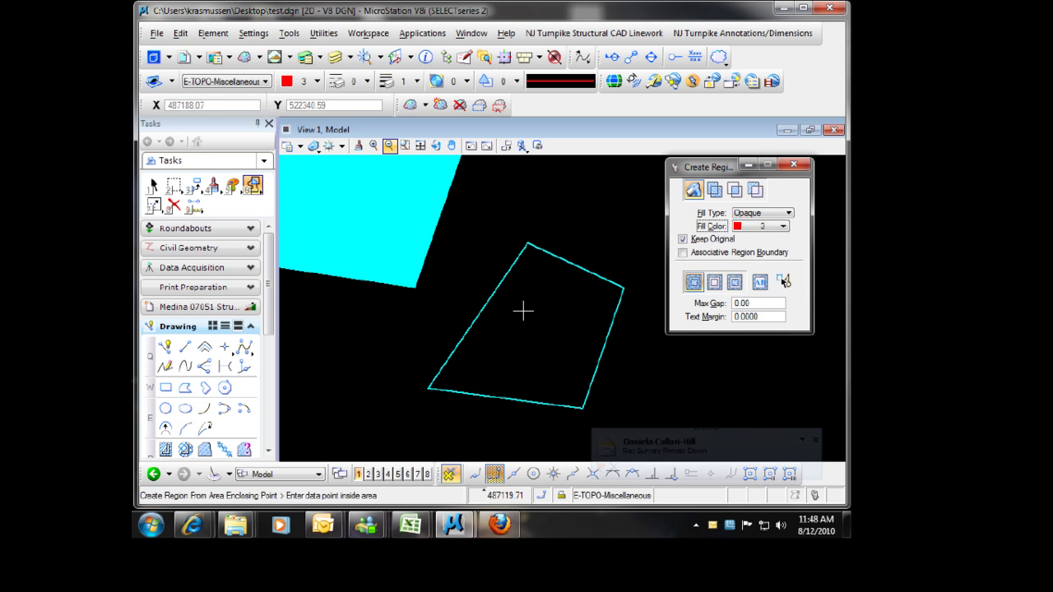
# Fill the four-sided outline red and dismiss the e-mail notification
pyautogui.click(523, 310)
pyautogui.click(526, 230)
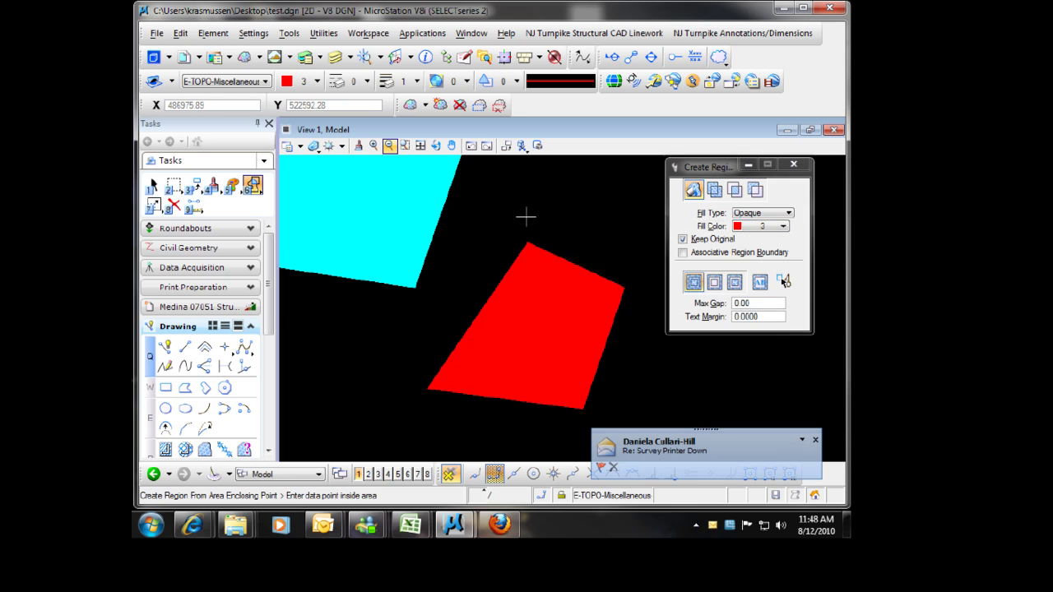
pyautogui.click(814, 441)
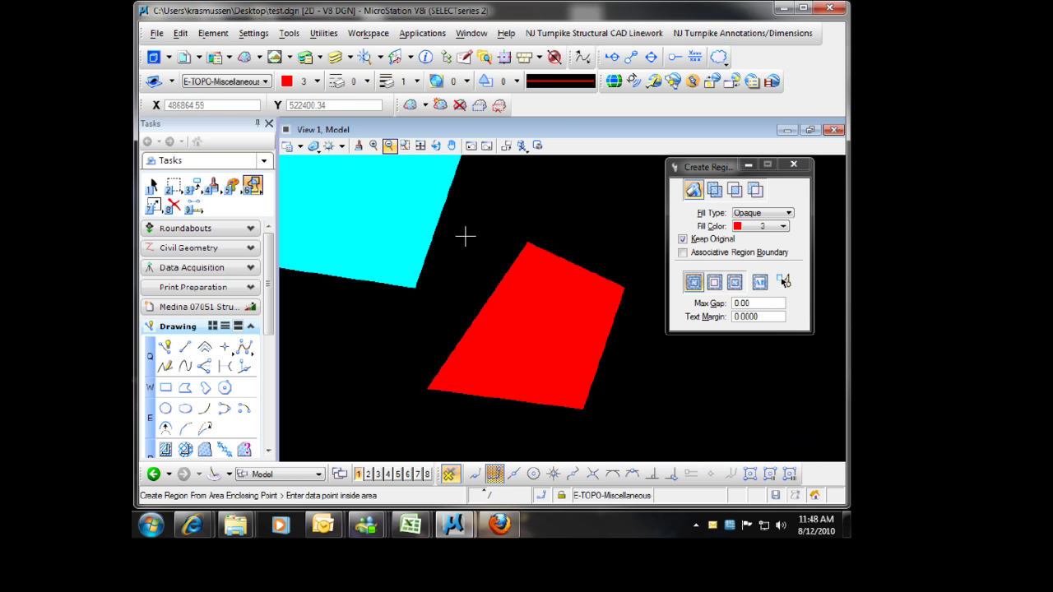
pyautogui.scroll(-2, 464, 261)
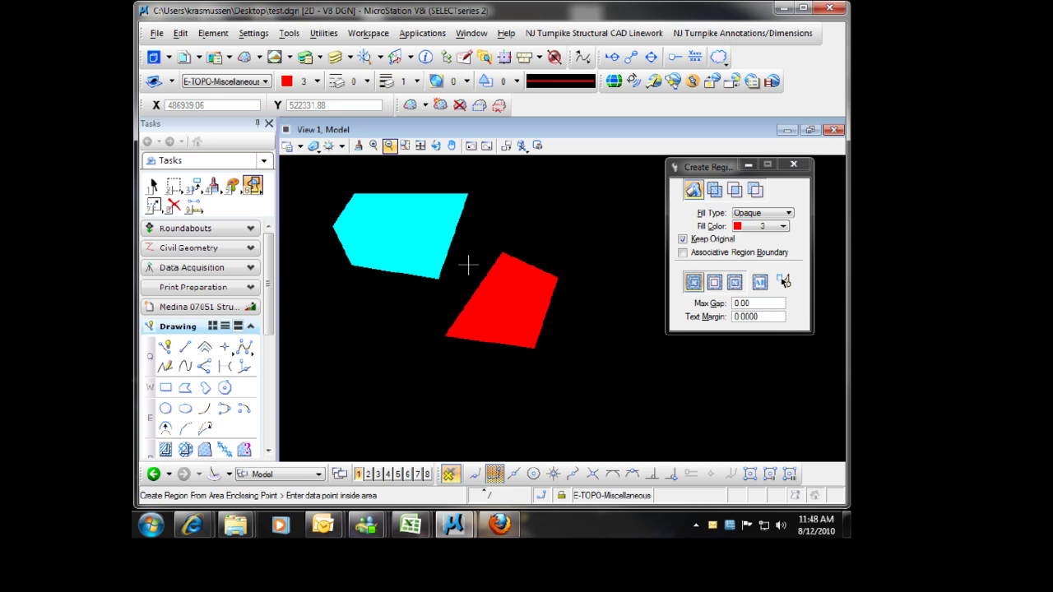
pyautogui.moveTo(470, 260)
pyautogui.mouseDown(button='middle')
pyautogui.moveTo(442, 331)
pyautogui.moveTo(418, 356)
pyautogui.mouseUp(button='middle')
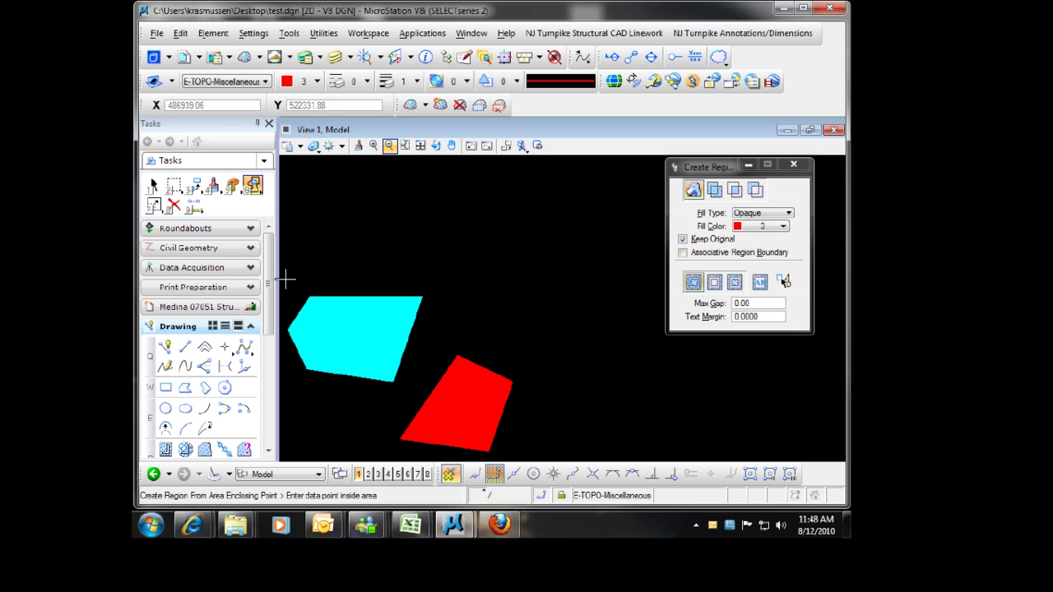
# Draw four parallel SmartLine lines to the upper right of the filled shapes
pyautogui.click(165, 347)
pyautogui.click(452, 176)
pyautogui.click(736, 322)
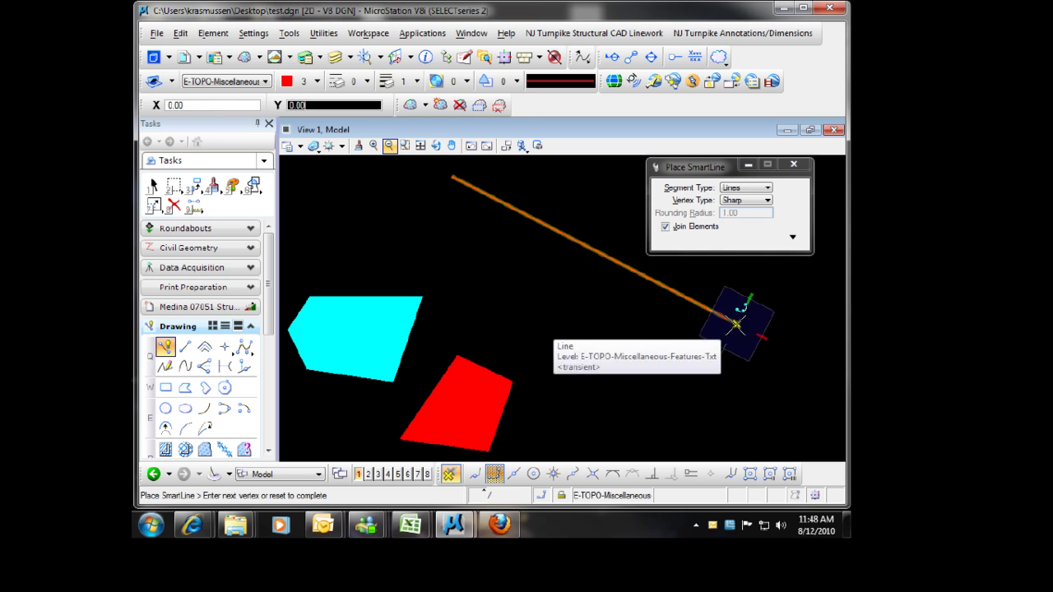
pyautogui.rightClick(514, 335)
pyautogui.click(436, 209)
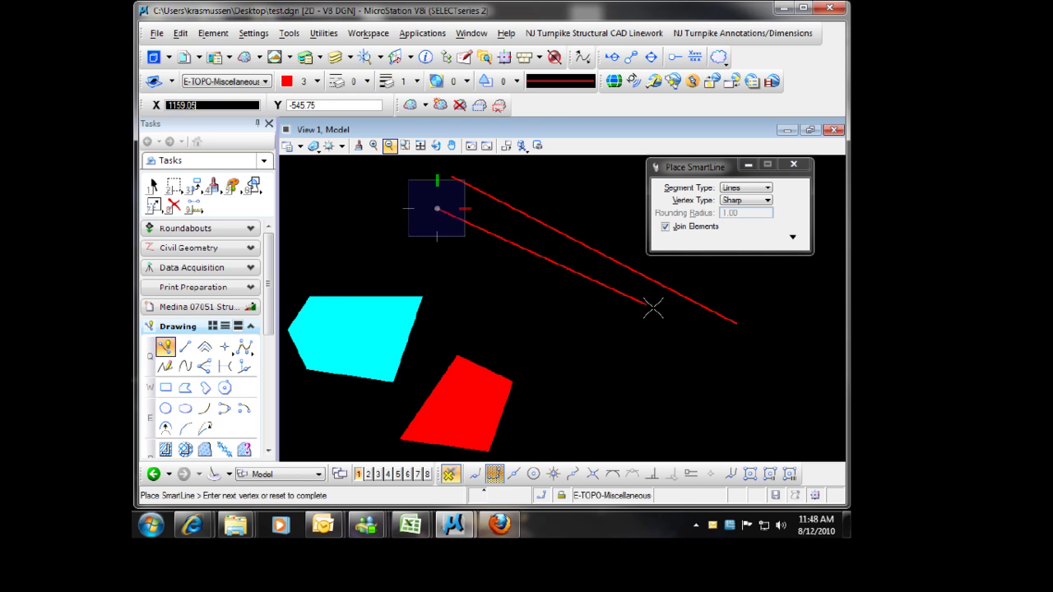
pyautogui.click(710, 354)
pyautogui.rightClick(700, 350)
pyautogui.click(406, 237)
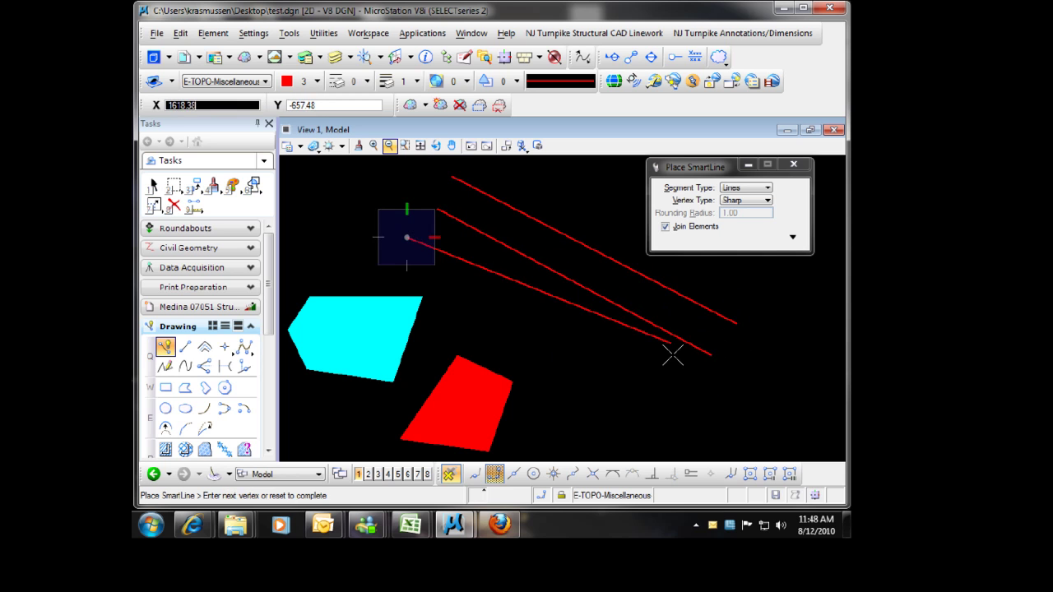
pyautogui.click(692, 402)
pyautogui.rightClick(692, 403)
pyautogui.click(395, 259)
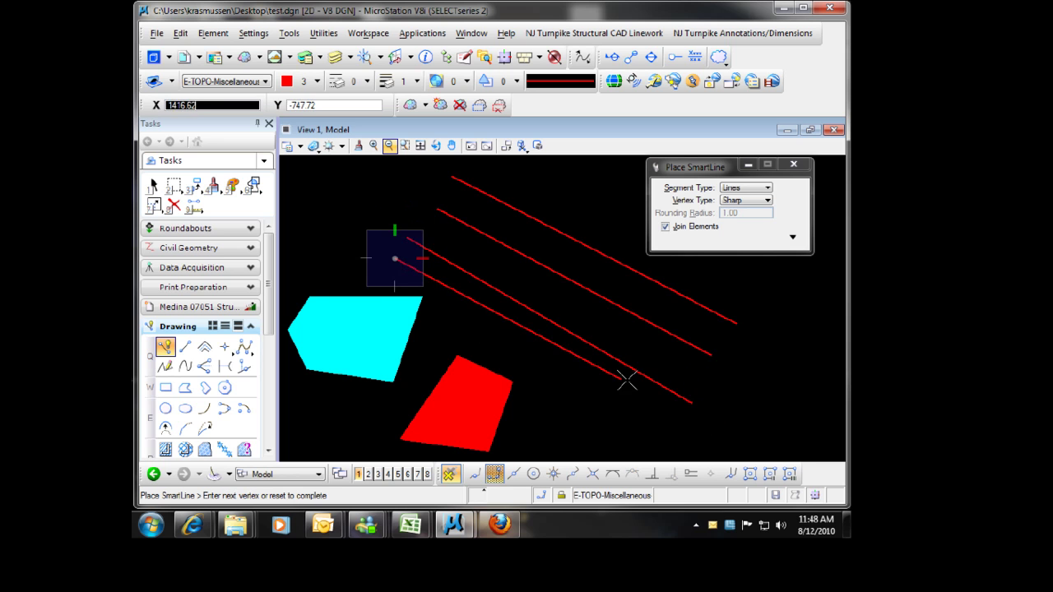
pyautogui.click(658, 417)
pyautogui.rightClick(659, 417)
# Draw four more lines crossing the parallel set to complete the grid
pyautogui.click(552, 178)
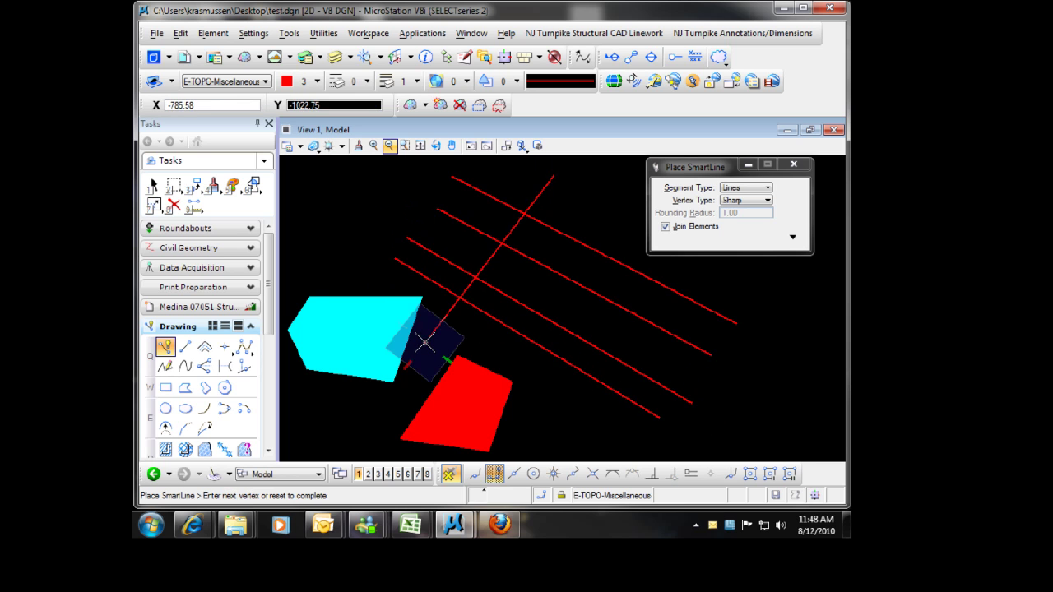
pyautogui.click(425, 342)
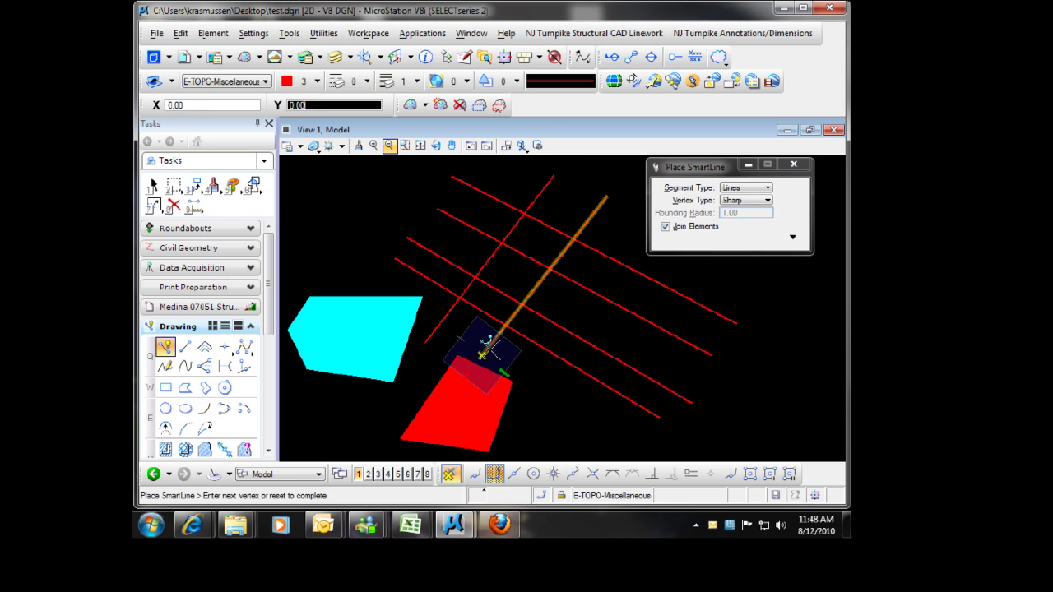
pyautogui.click(482, 355)
pyautogui.rightClick(621, 230)
pyautogui.click(636, 220)
pyautogui.click(524, 374)
pyautogui.rightClick(619, 323)
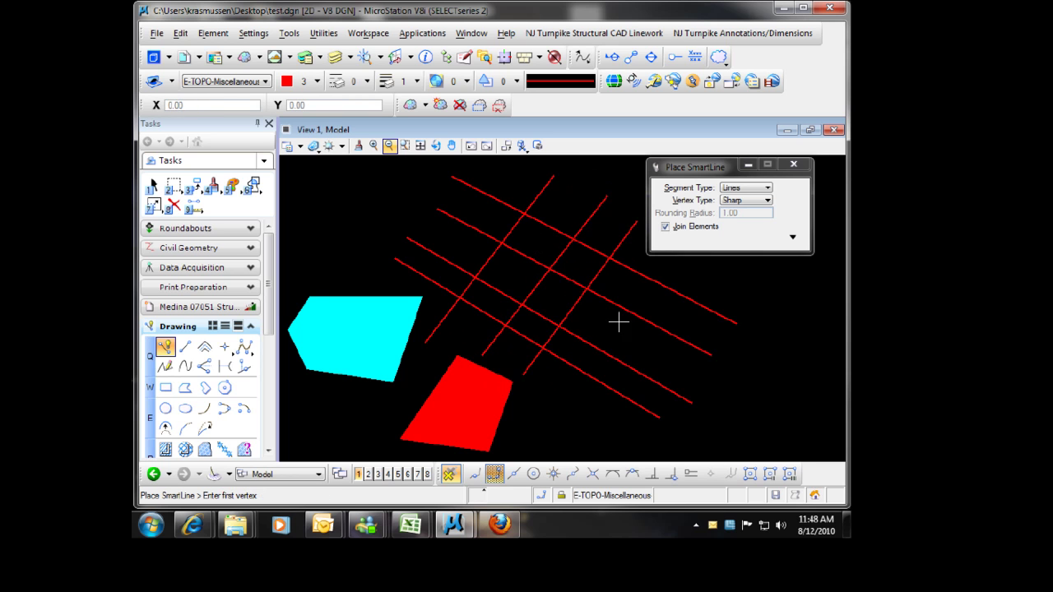
pyautogui.moveTo(691, 173); pyautogui.dragTo(728, 130)
pyautogui.click(687, 245)
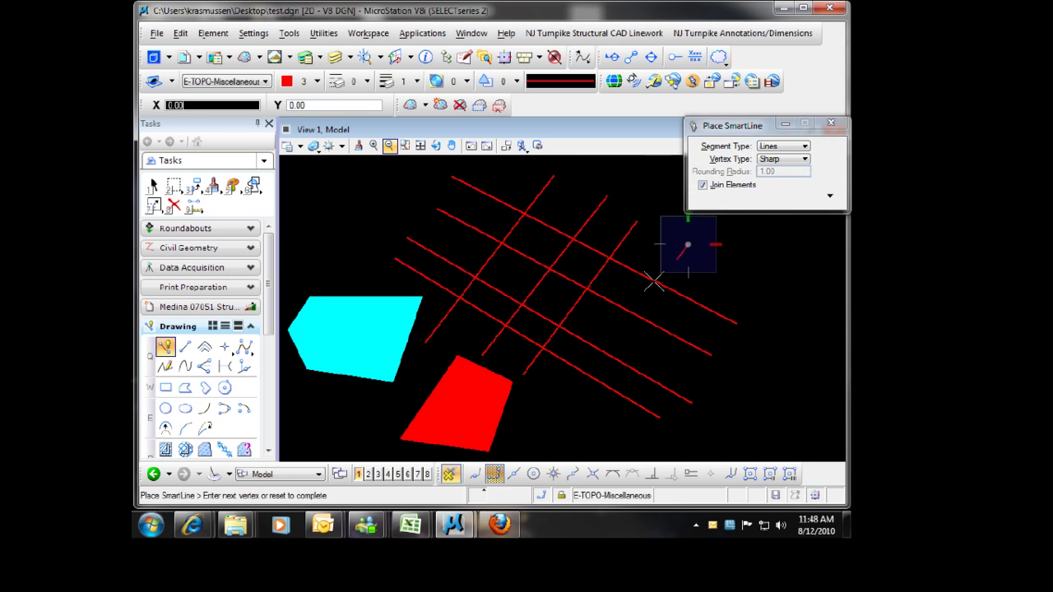
pyautogui.click(573, 409)
pyautogui.rightClick(370, 394)
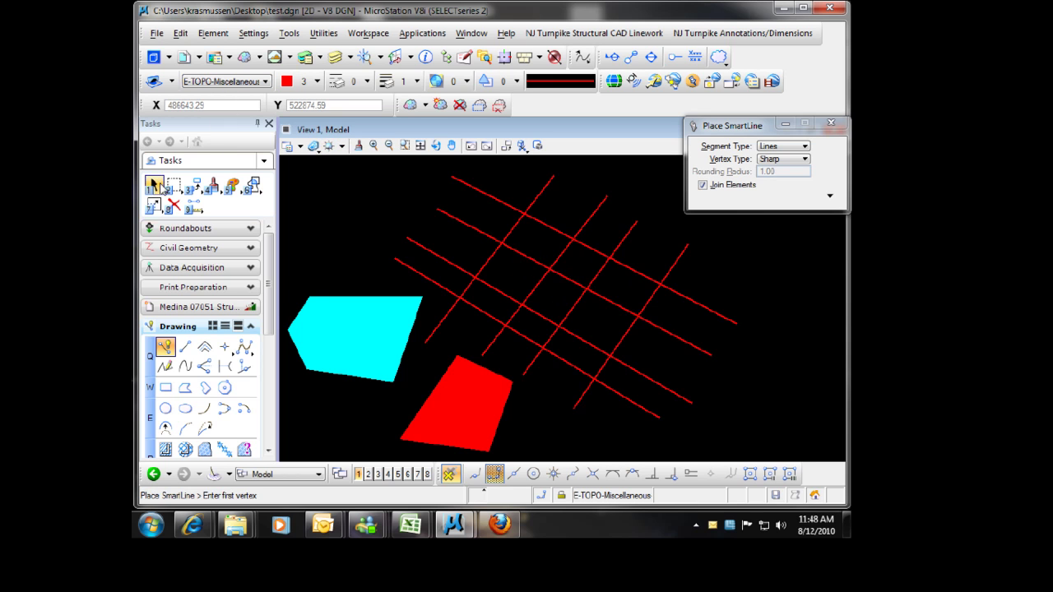
# Select two crossing lines plus the top and bottom grid lines bounding one cell
pyautogui.click(154, 185)
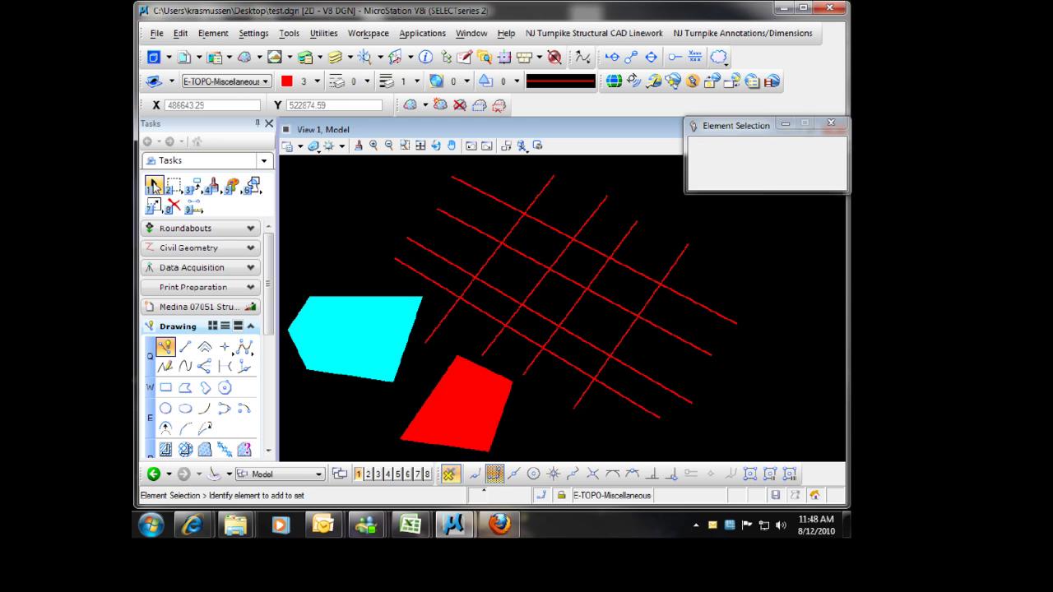
pyautogui.click(487, 266)
pyautogui.keyDown('ctrl'); pyautogui.click(571, 238); pyautogui.keyUp('ctrl')
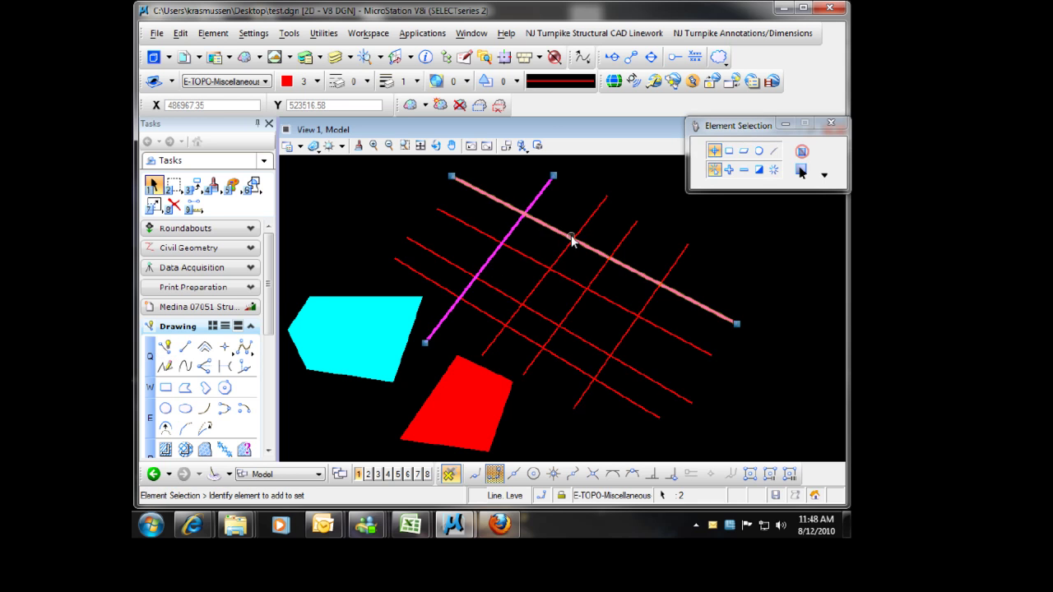
pyautogui.keyDown('ctrl'); pyautogui.click(568, 310); pyautogui.keyUp('ctrl')
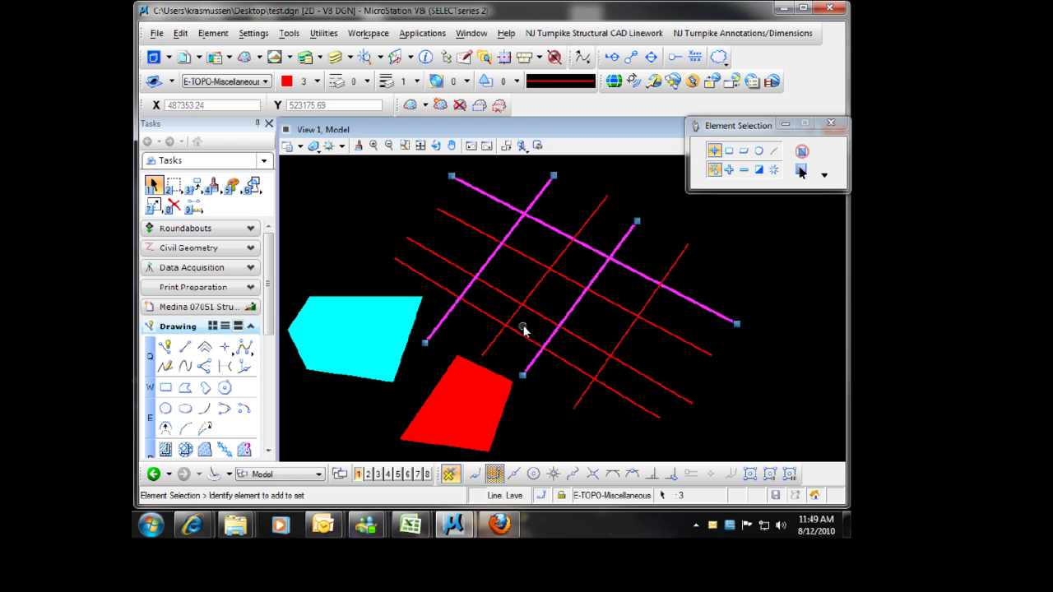
pyautogui.keyDown('ctrl'); pyautogui.click(528, 338); pyautogui.keyUp('ctrl')
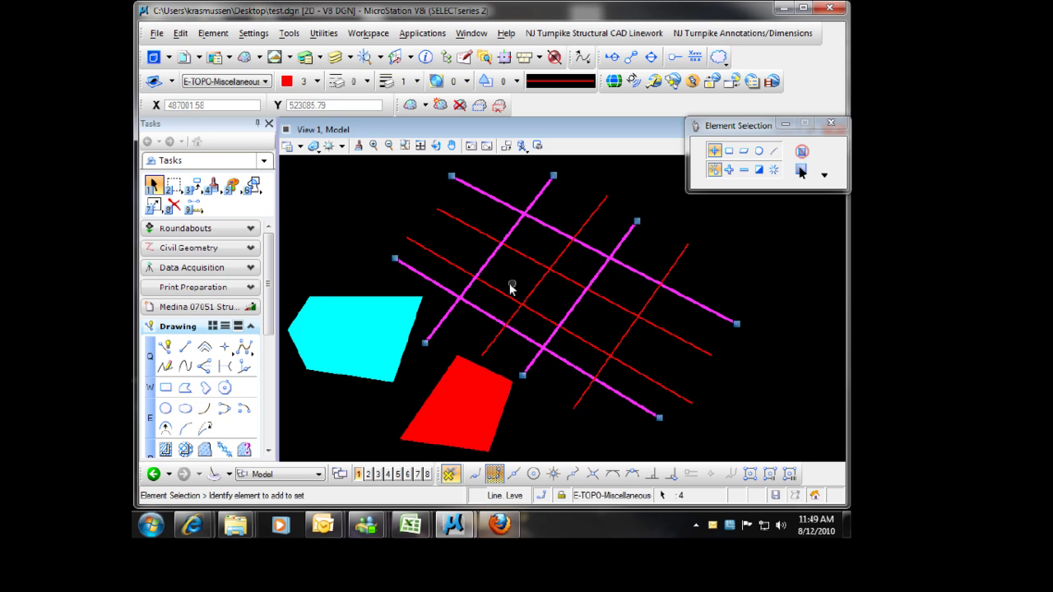
# Create a region in blue colour 41 inside the square bounded by the selected lines
pyautogui.click(255, 188)
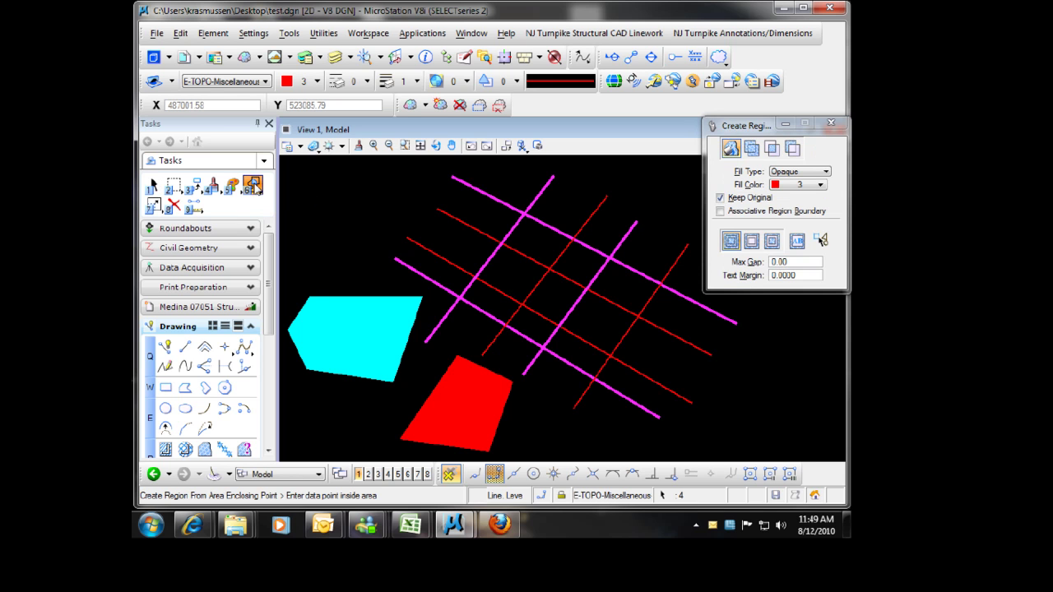
pyautogui.click(821, 186)
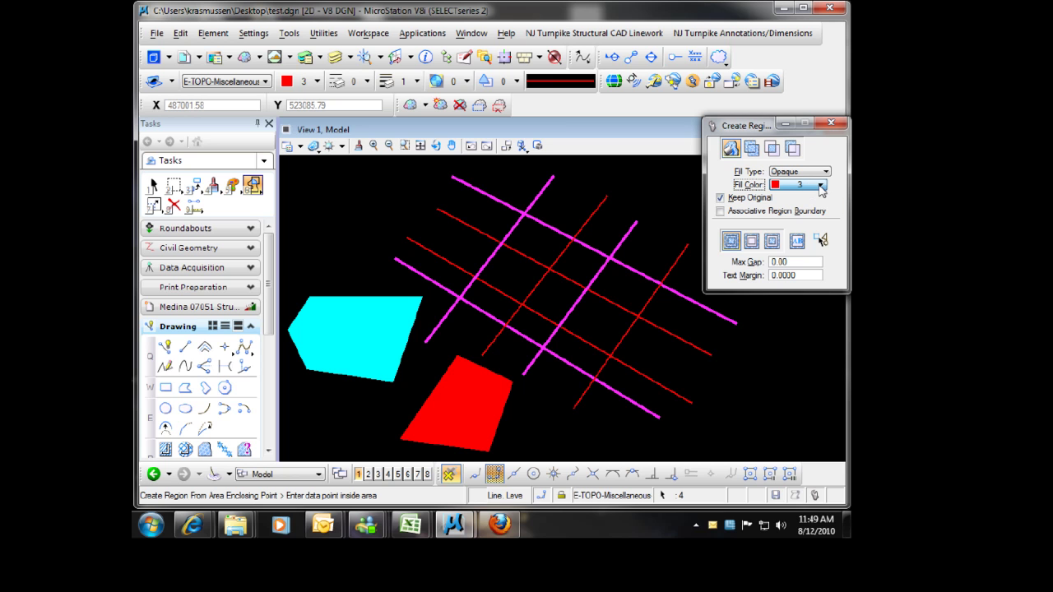
pyautogui.click(821, 185)
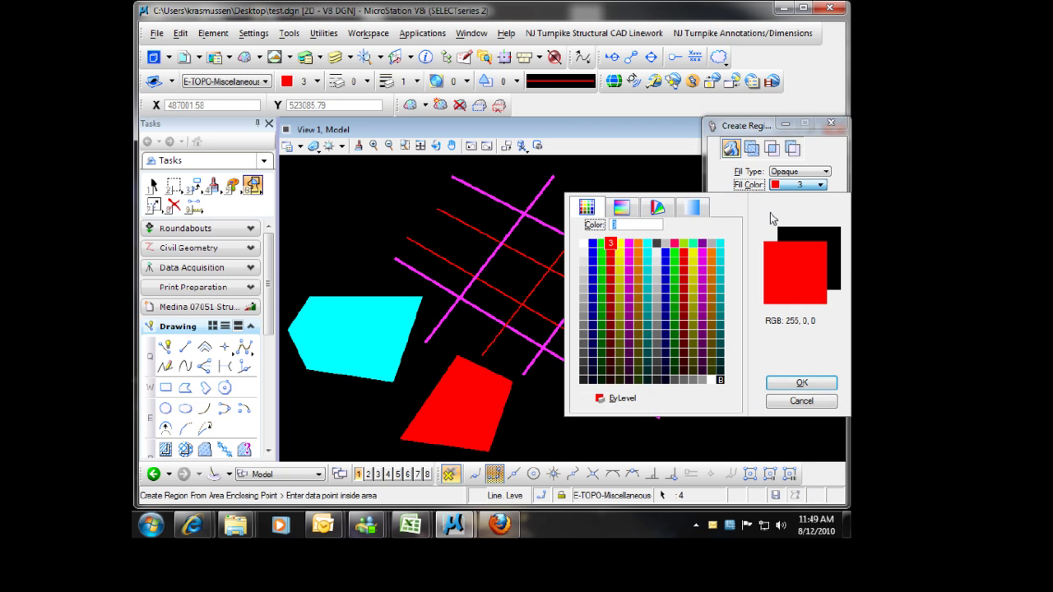
pyautogui.click(664, 261)
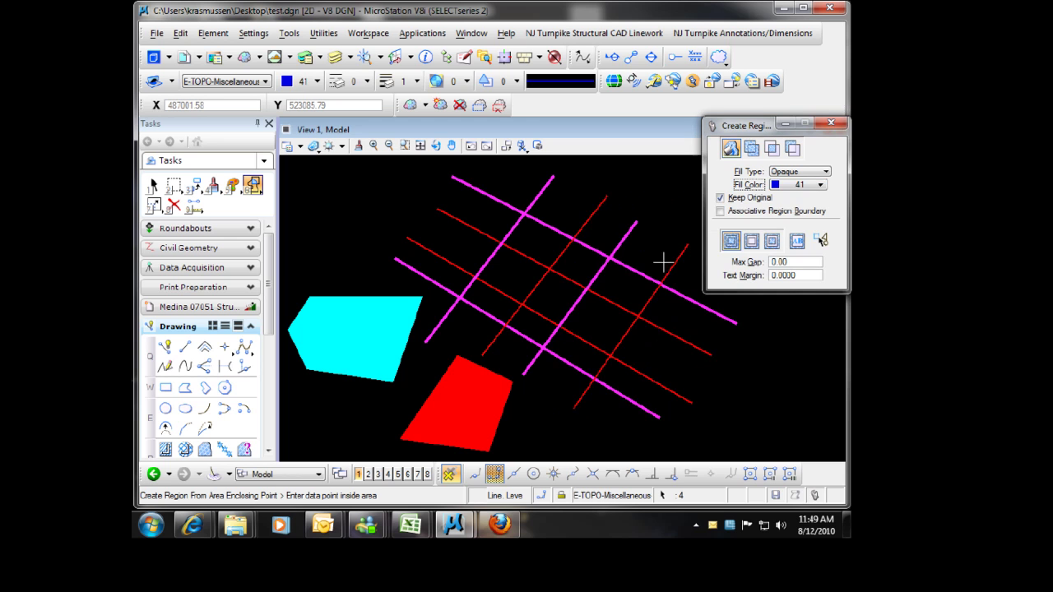
pyautogui.click(540, 248)
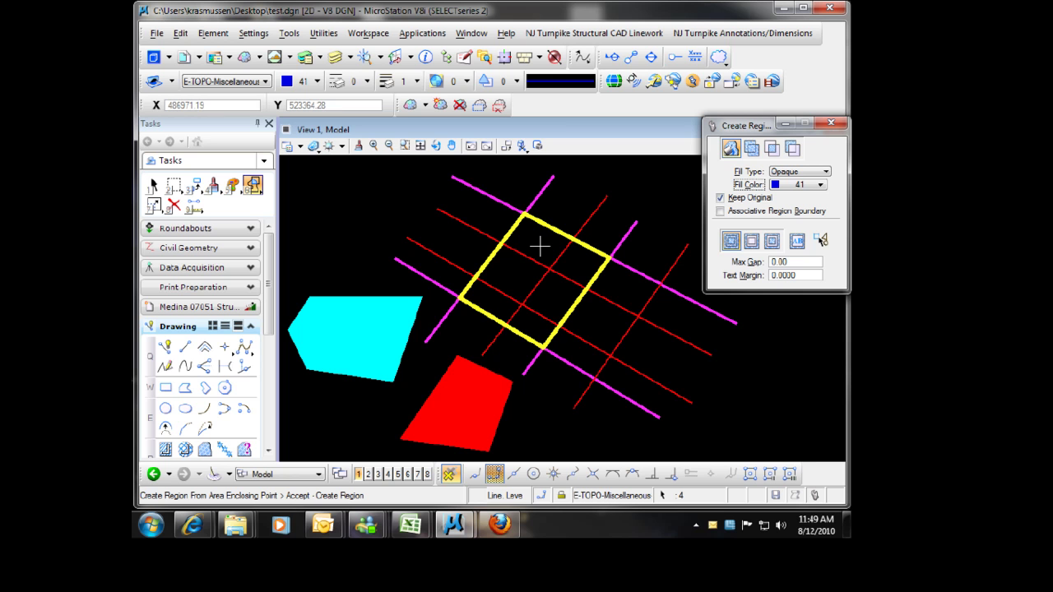
pyautogui.click(539, 246)
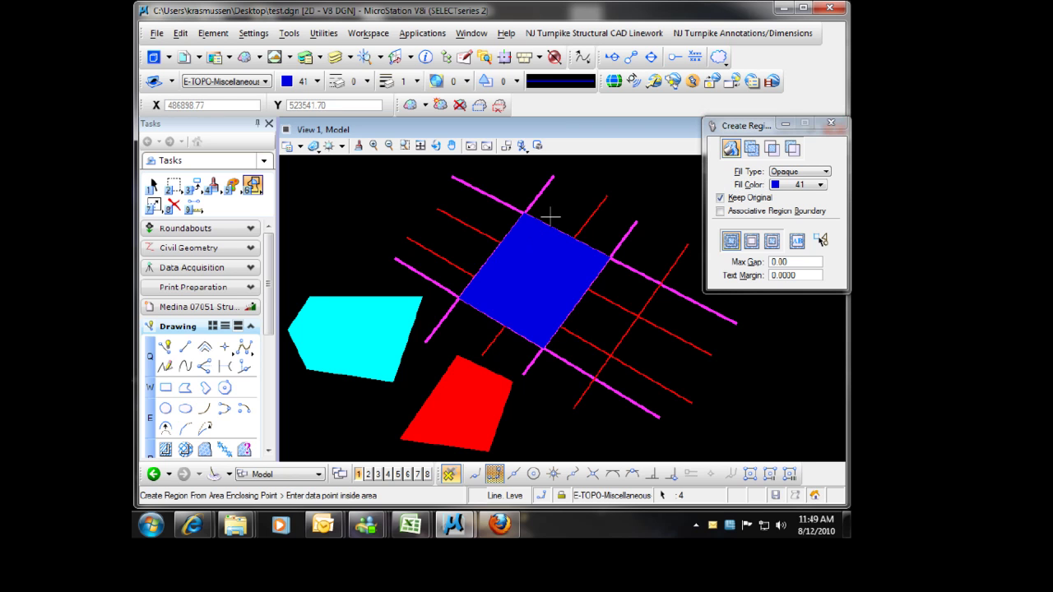
pyautogui.click(152, 185)
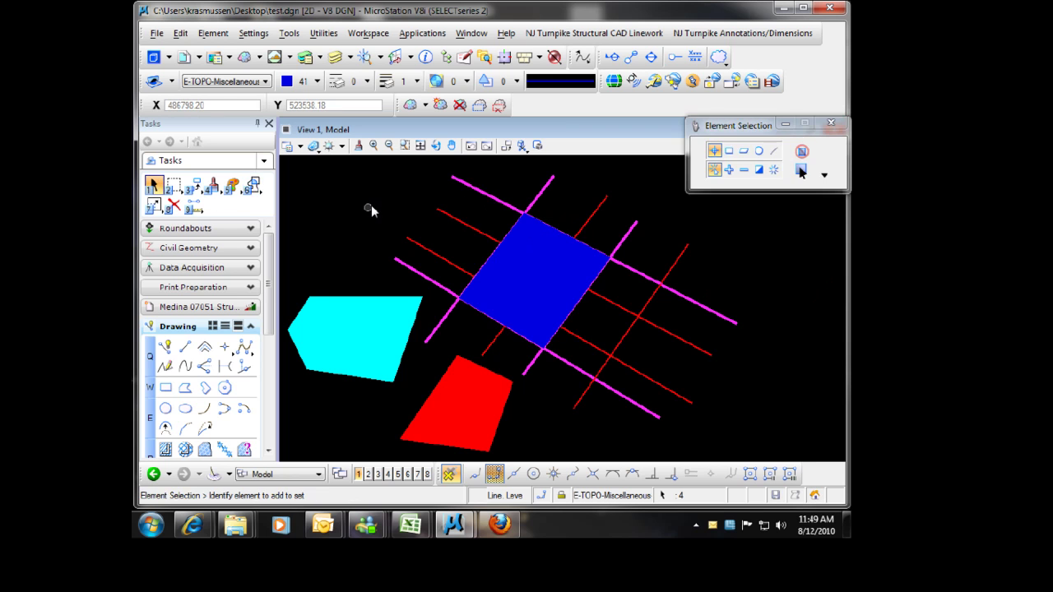
pyautogui.scroll(-3, 402, 232)
pyautogui.scroll(3, 477, 277)
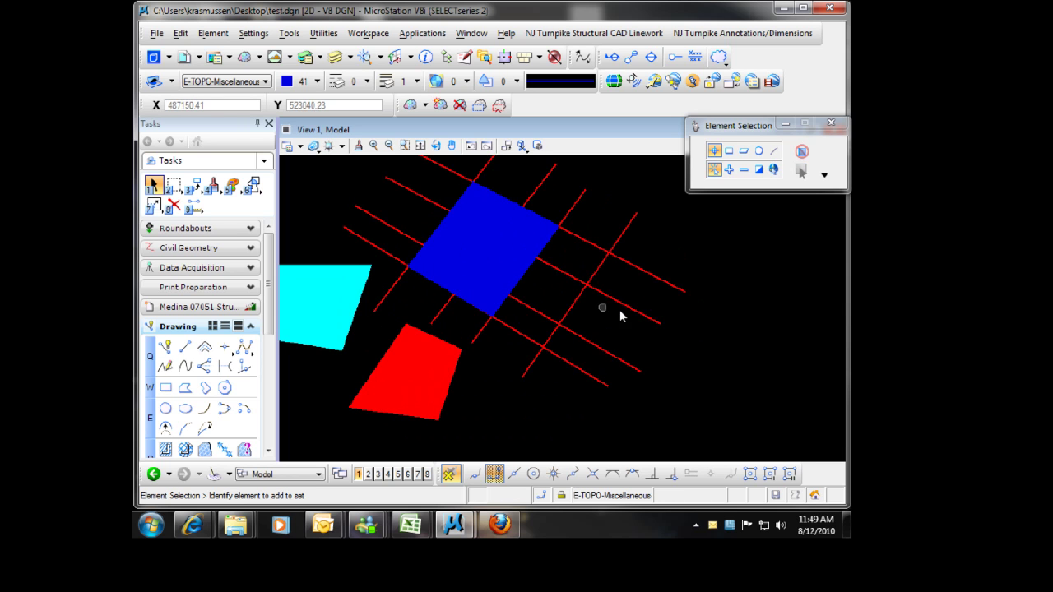
pyautogui.moveTo(574, 268); pyautogui.dragTo(546, 348)
pyautogui.click(552, 280)
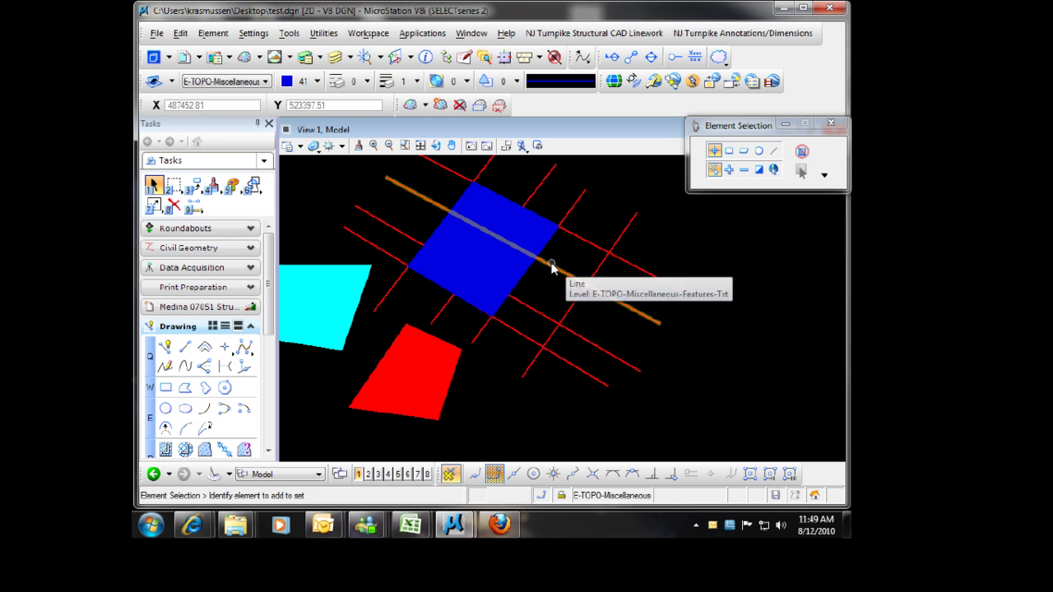
pyautogui.moveTo(536, 282)
pyautogui.mouseDown(button='middle')
pyautogui.moveTo(656, 325)
pyautogui.moveTo(531, 320)
pyautogui.mouseUp(button='middle')
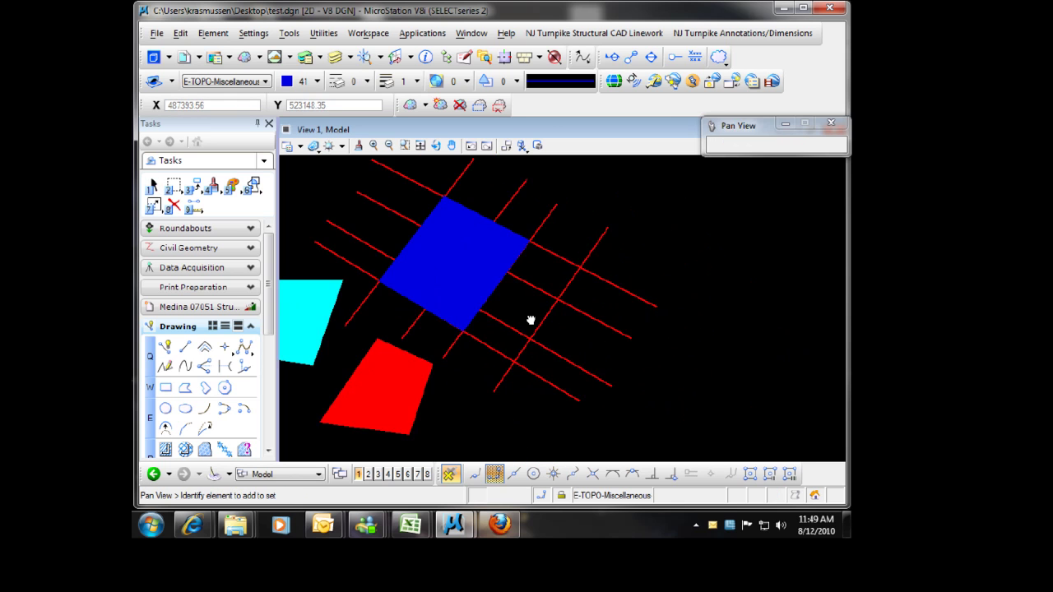
pyautogui.scroll(-3, 532, 323)
pyautogui.scroll(5, 494, 301)
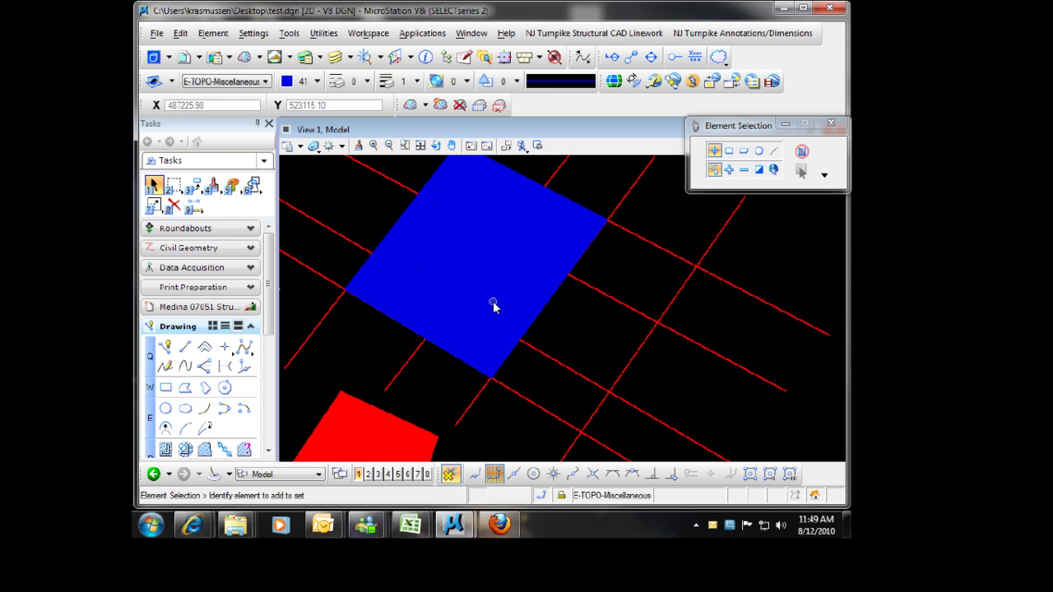